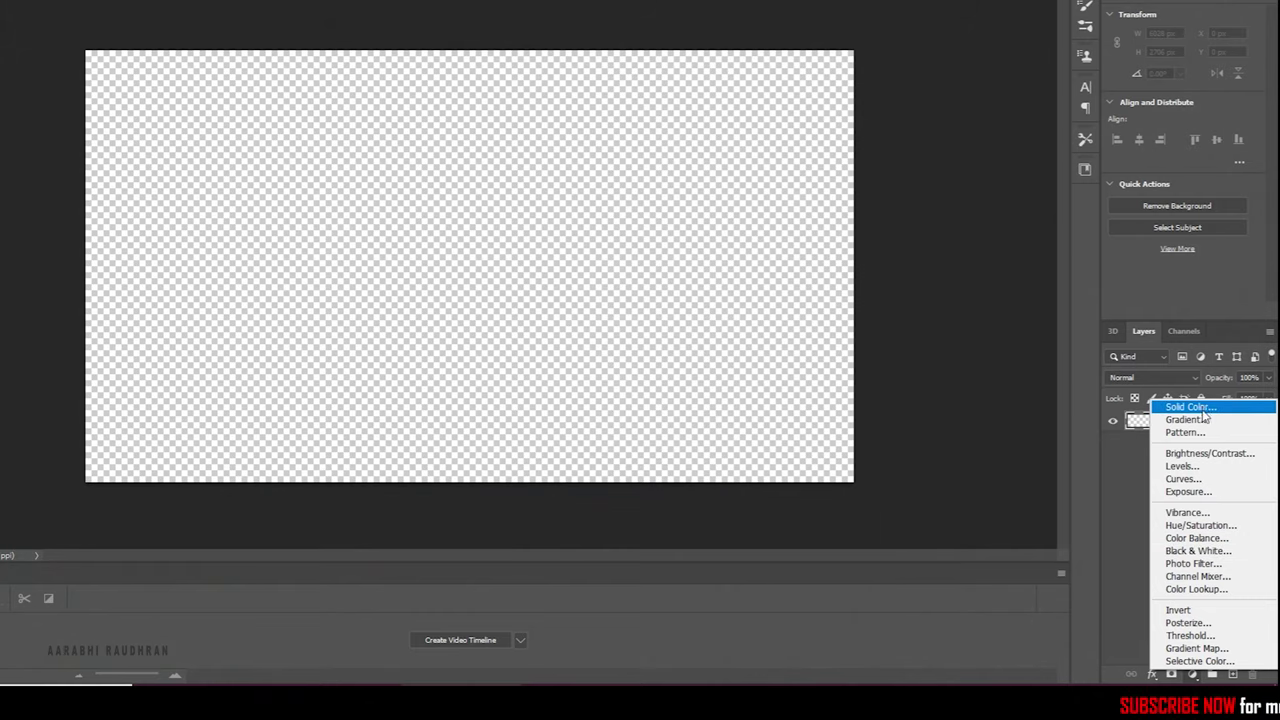
Step: Add a Gradient Fill layer using the Pinks preset Pink_17
{"action": "left_click", "coordinate": [1190, 419]}
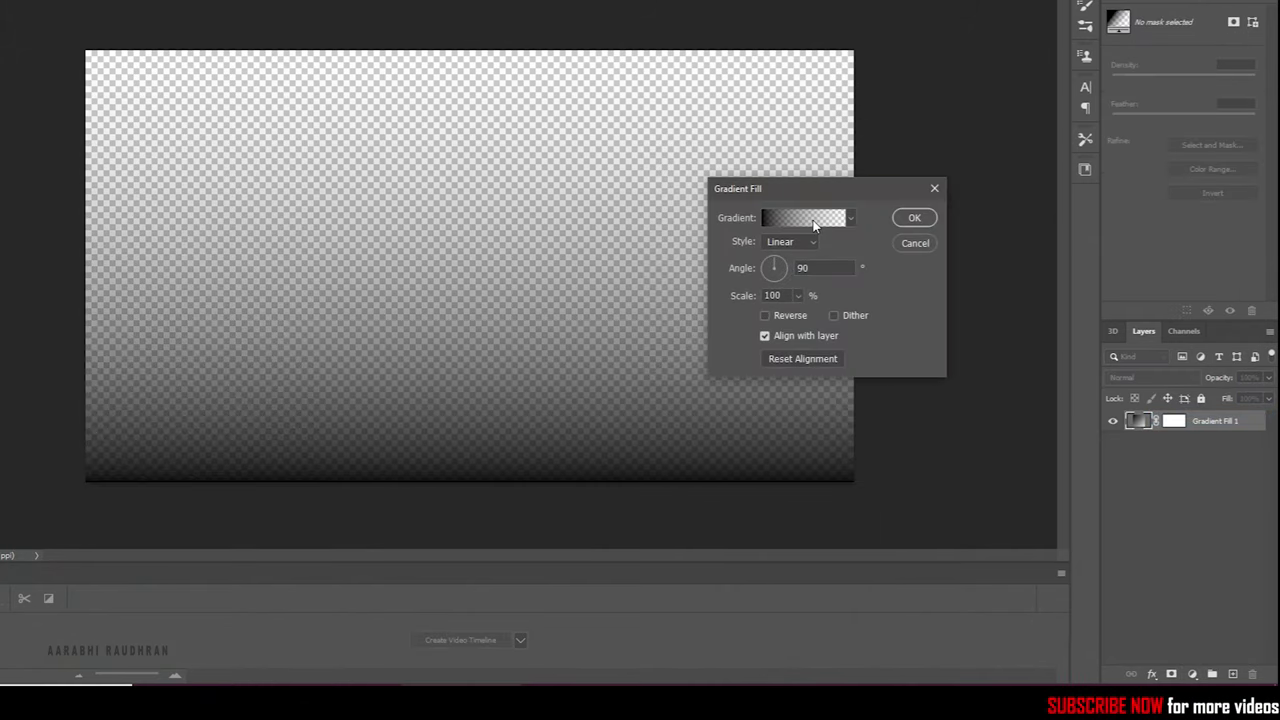
{"action": "left_click", "coordinate": [813, 222]}
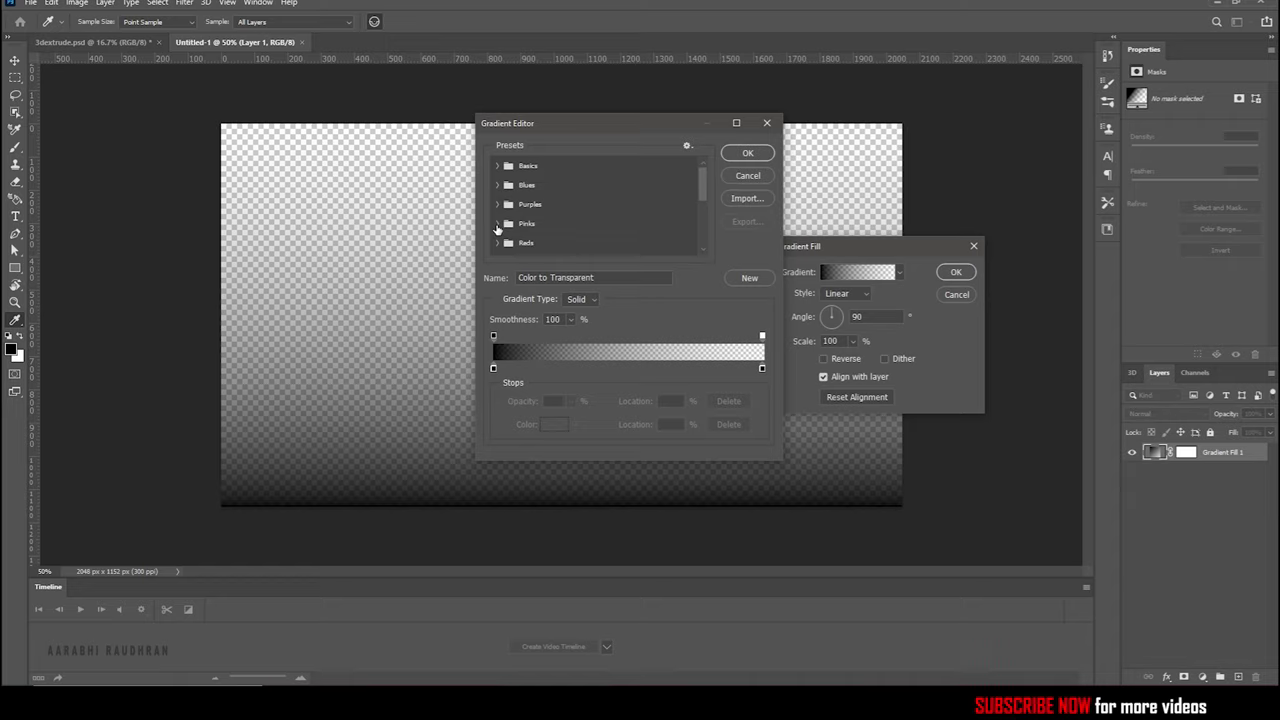
{"action": "left_click", "coordinate": [497, 224]}
{"action": "scroll", "coordinate": [600, 215], "scroll_direction": "down", "scroll_amount": 2}
{"action": "left_click", "coordinate": [662, 213]}
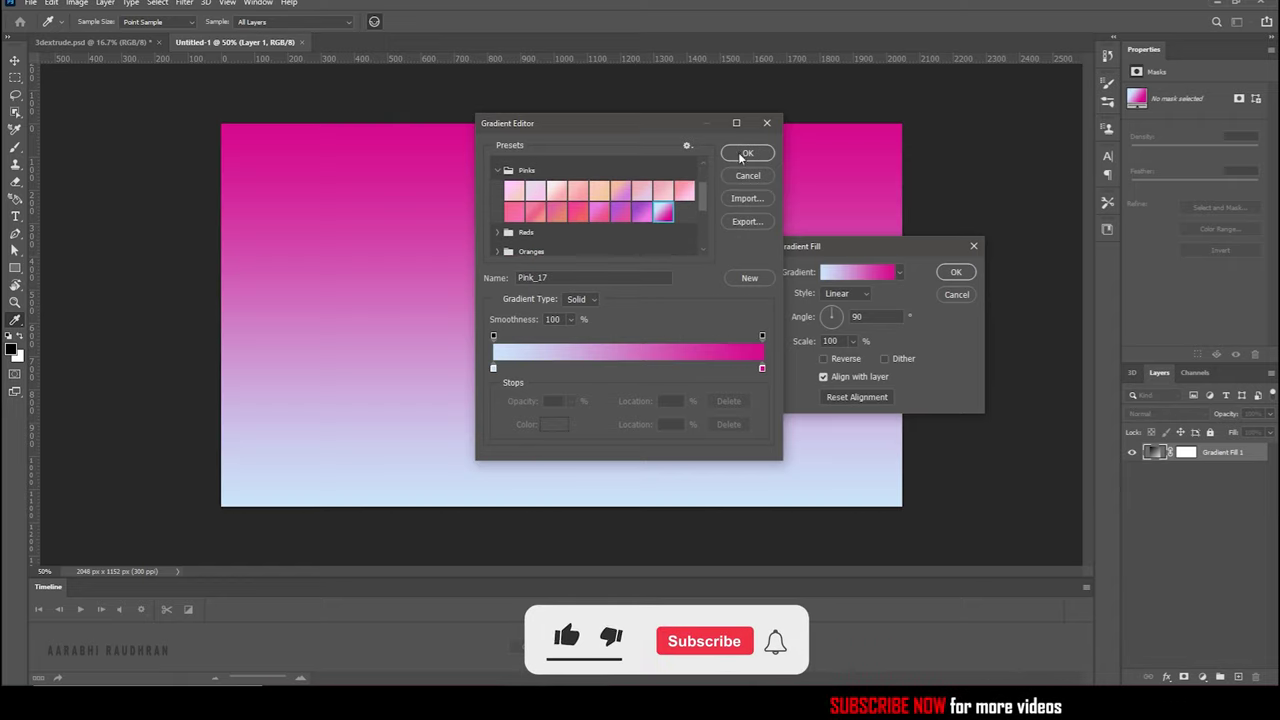
{"action": "left_click", "coordinate": [745, 155]}
Step: Make the gradient radial with a light-blue centre, pink edges and 243% scale
{"action": "left_click", "coordinate": [858, 296]}
{"action": "left_click", "coordinate": [838, 317]}
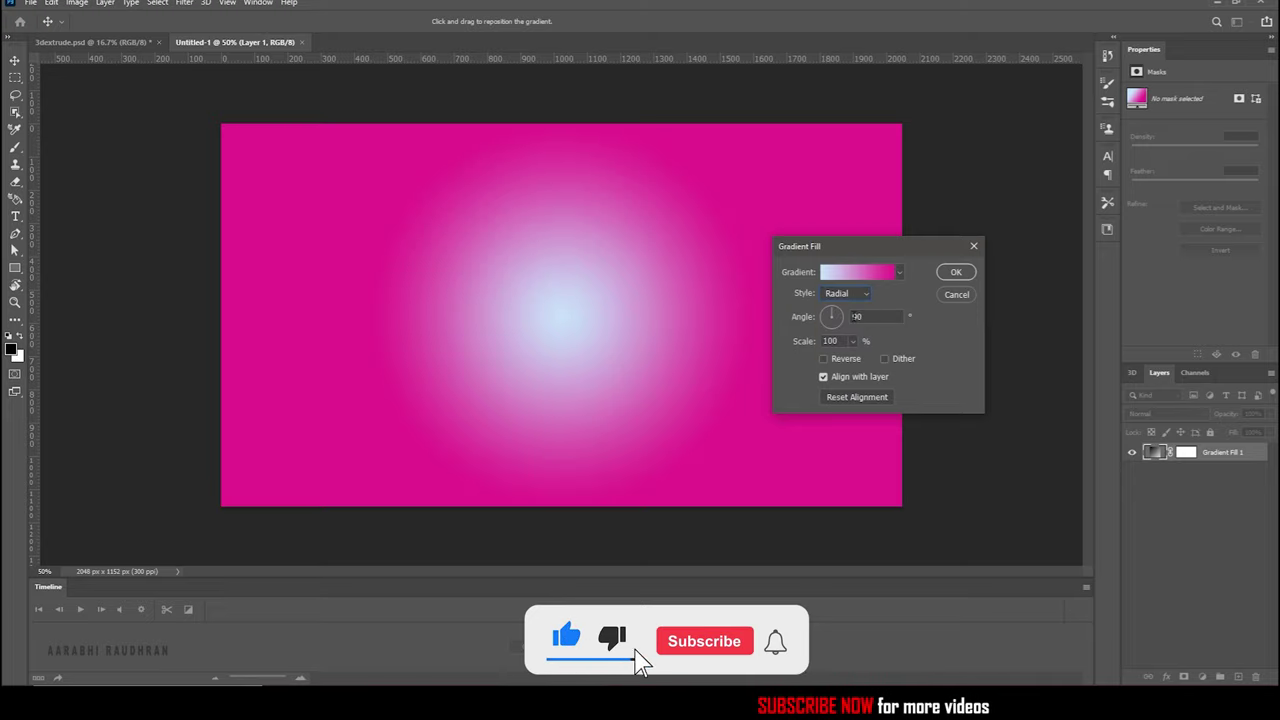
{"action": "left_click", "coordinate": [838, 358]}
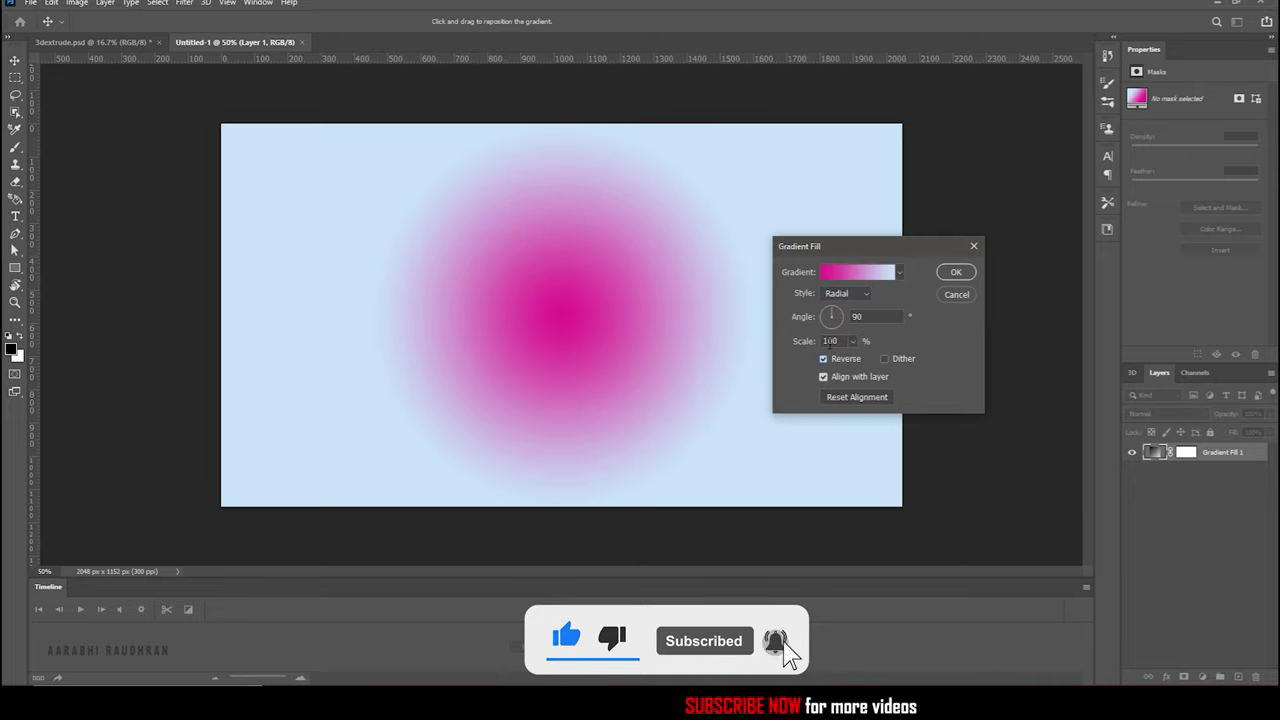
{"action": "left_click_drag", "start_coordinate": [859, 358], "coordinate": [884, 360]}
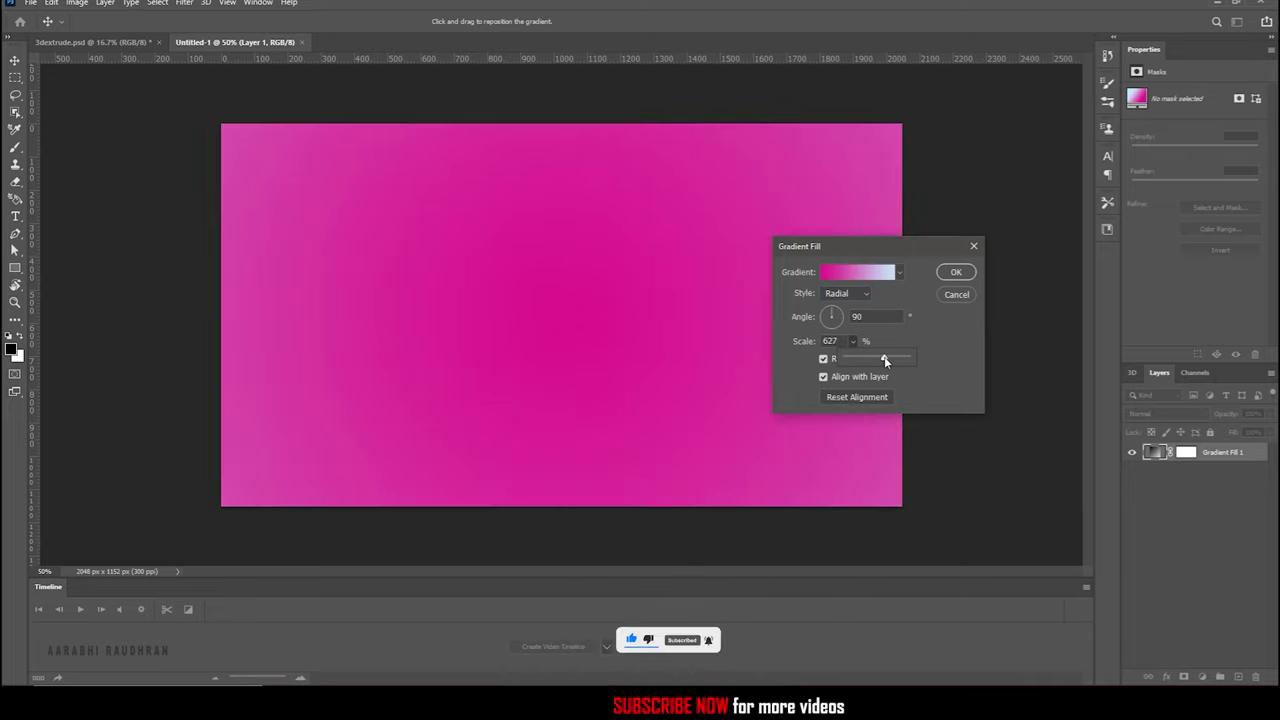
{"action": "left_click", "coordinate": [825, 359]}
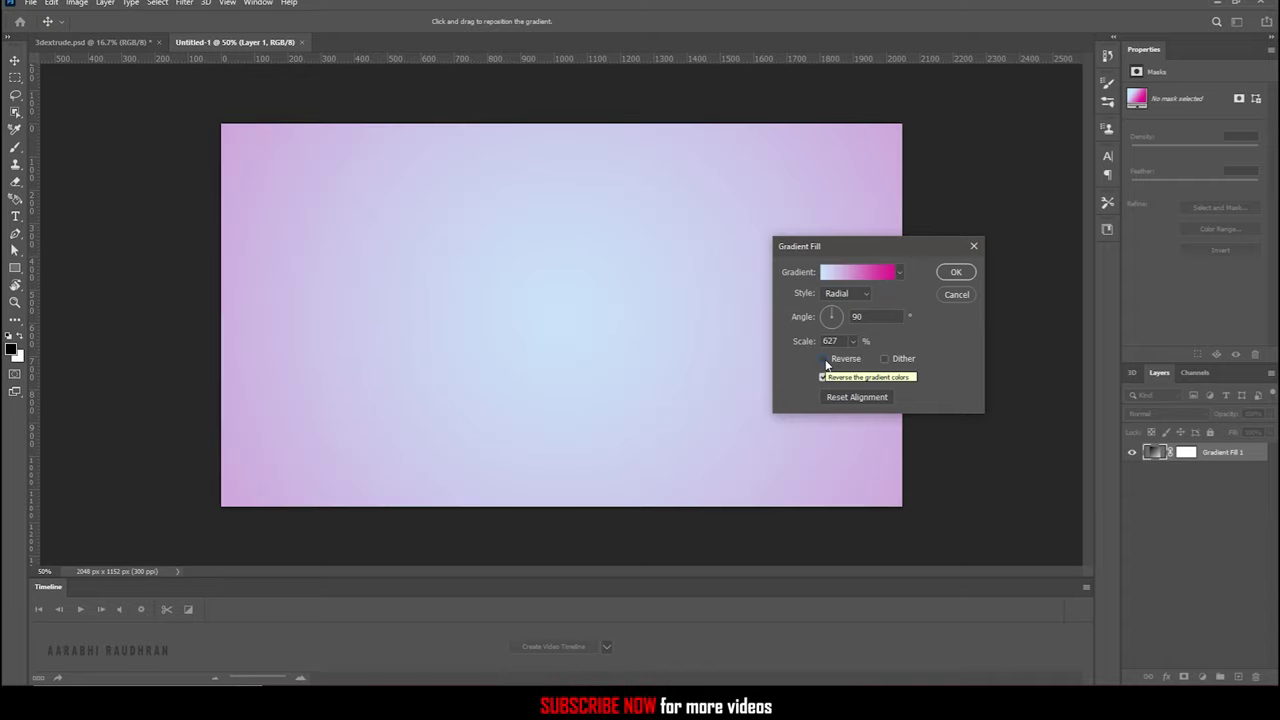
{"action": "left_click_drag", "start_coordinate": [834, 360], "coordinate": [830, 364]}
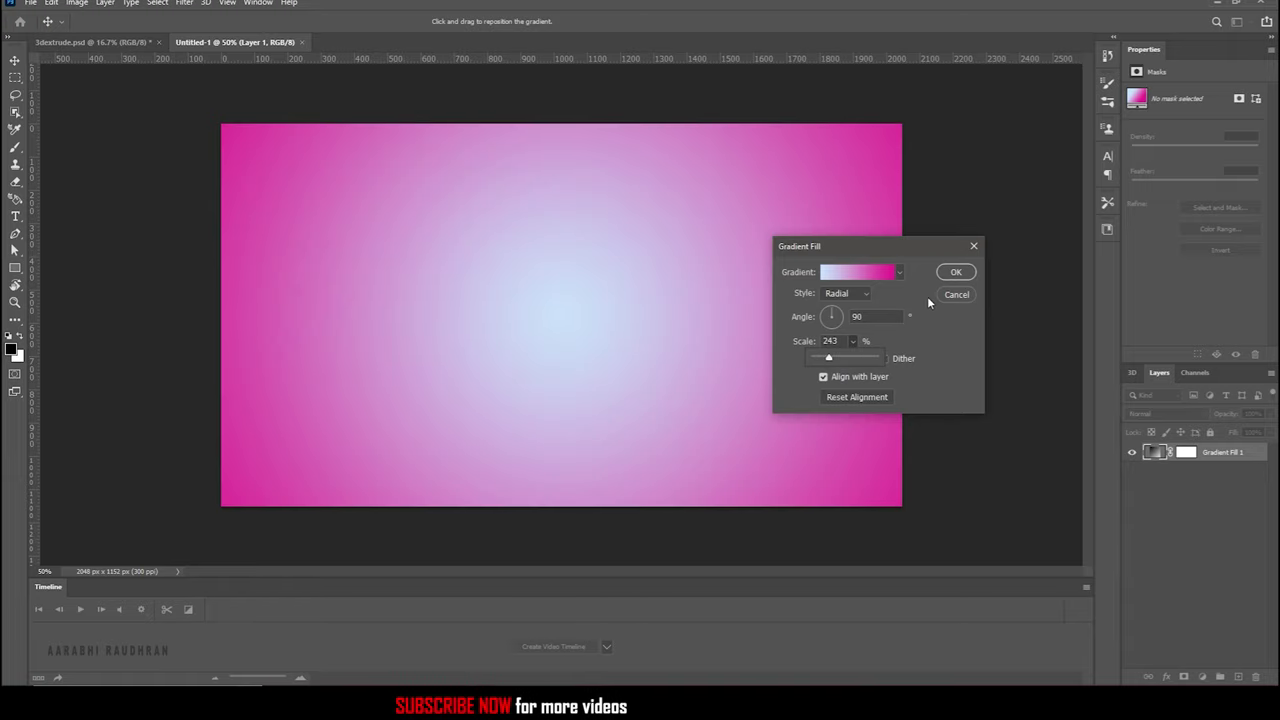
{"action": "key", "text": "Return"}
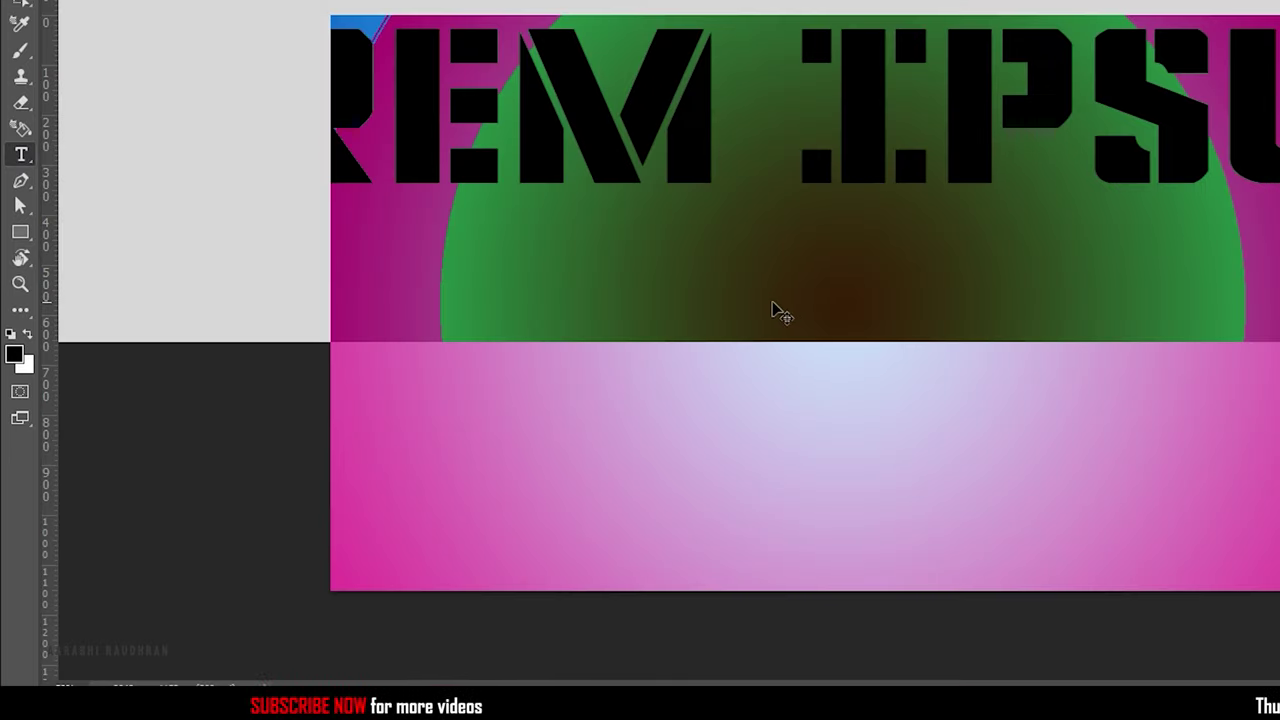
Step: Finish typing the white '3D' text and drag it to the canvas centre
{"action": "type", "text": "D"}
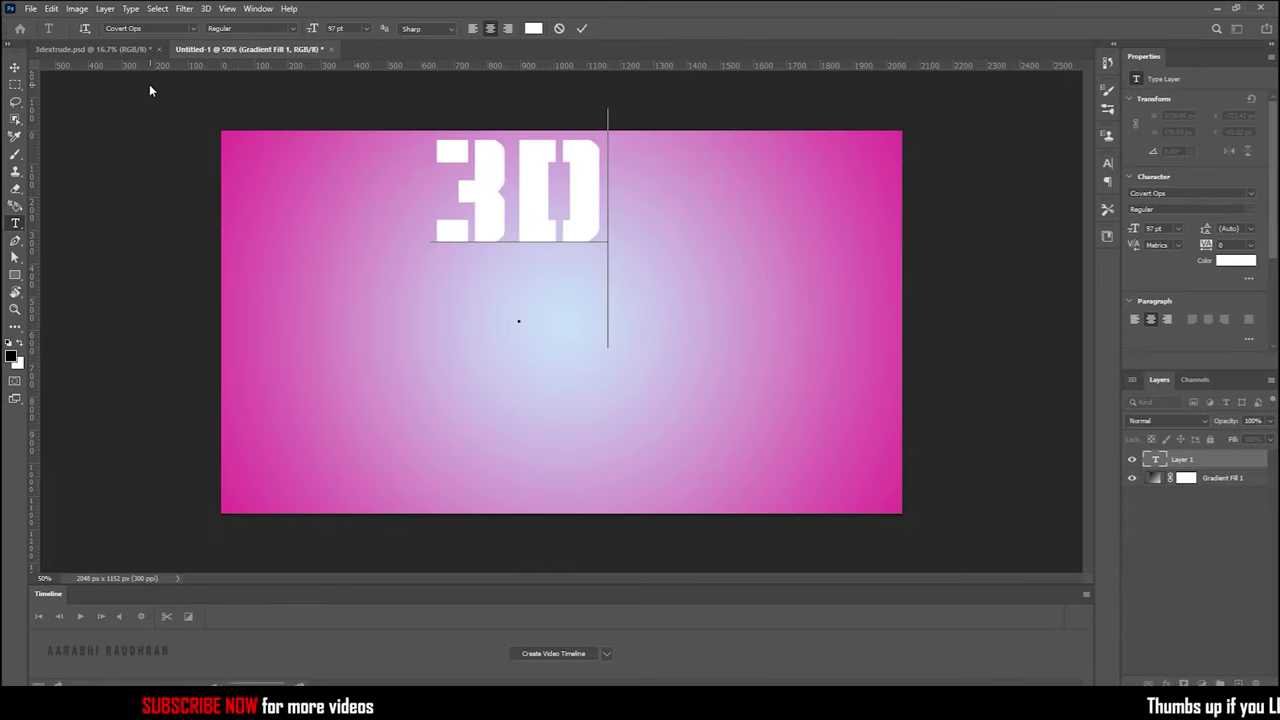
{"action": "key", "text": "ctrl+Return"}
{"action": "key", "text": "v"}
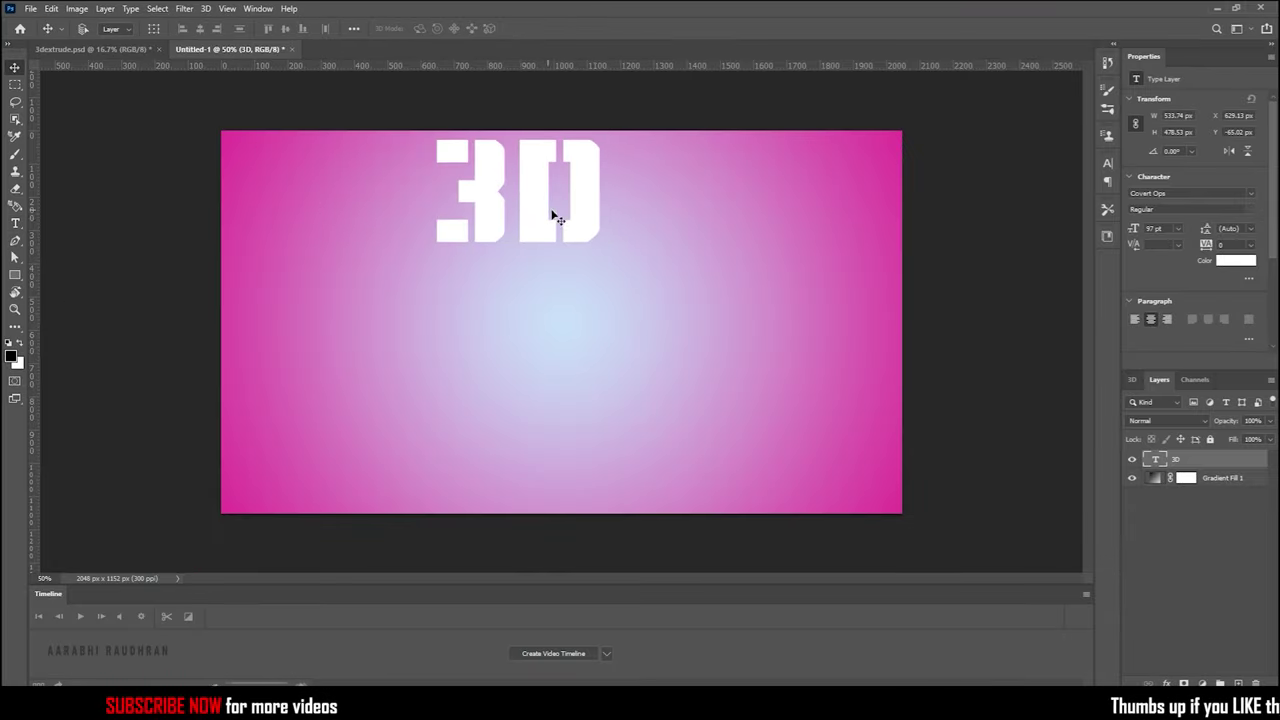
{"action": "left_click_drag", "start_coordinate": [572, 234], "coordinate": [622, 348]}
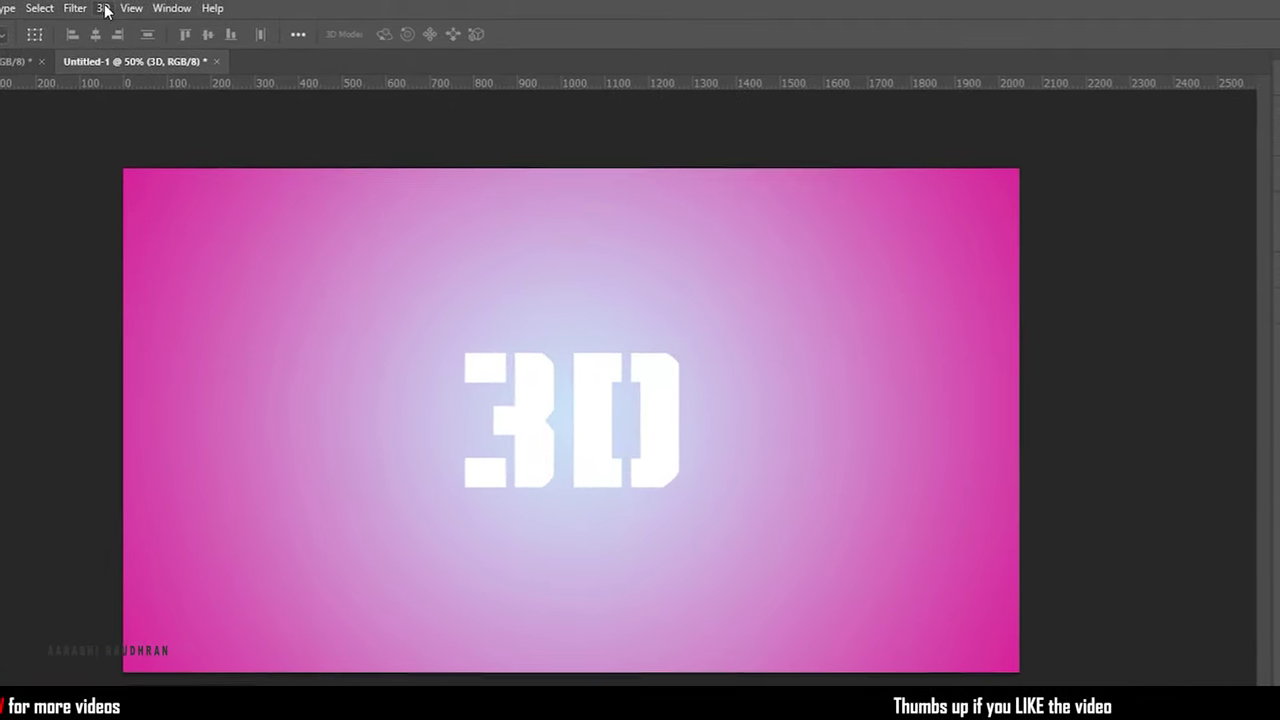
Step: Extrude the '3D' text with New 3D Extrusion, then select the Gradient Fill 1 layer
{"action": "left_click", "coordinate": [106, 10]}
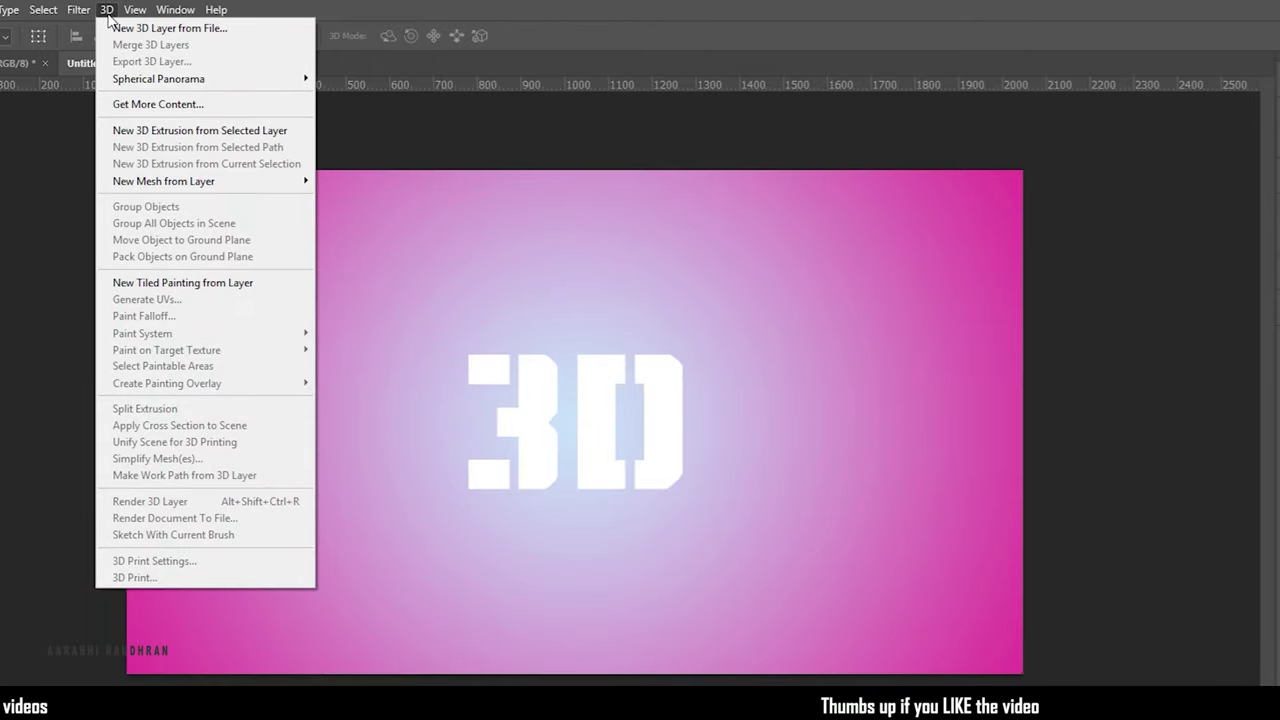
{"action": "left_click", "coordinate": [115, 131]}
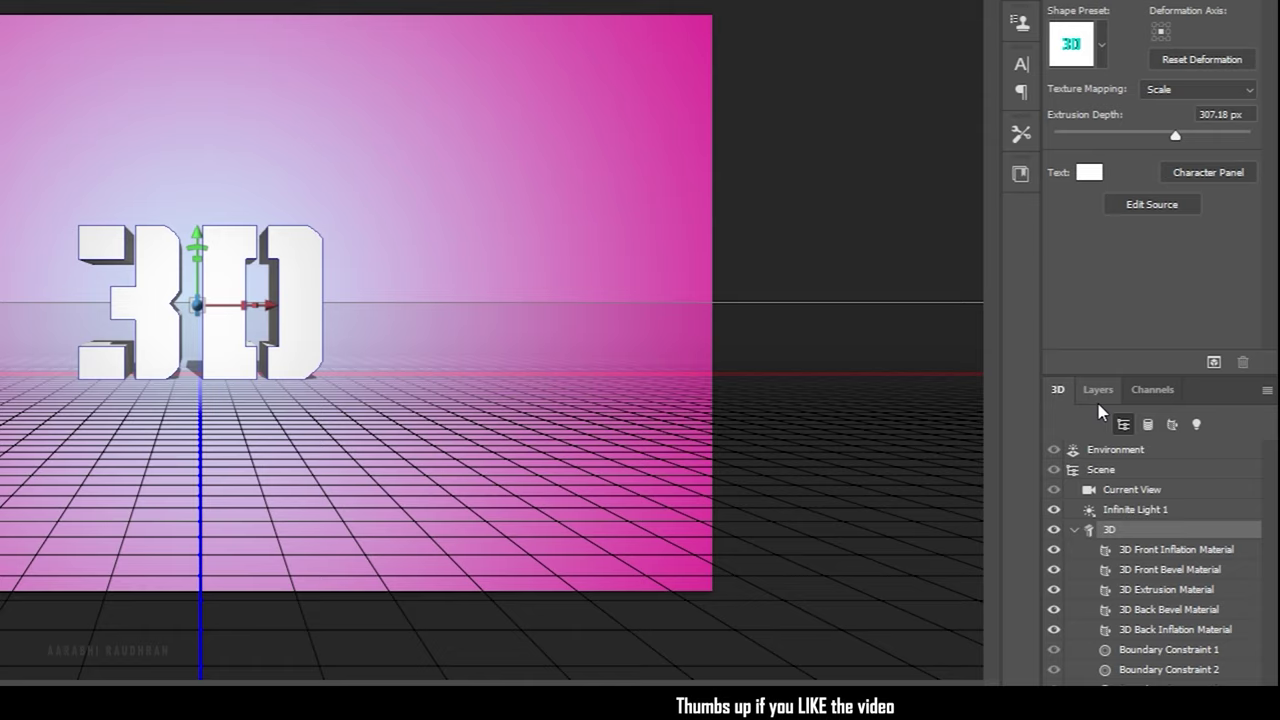
{"action": "left_click", "coordinate": [1099, 390]}
{"action": "left_click", "coordinate": [1171, 600]}
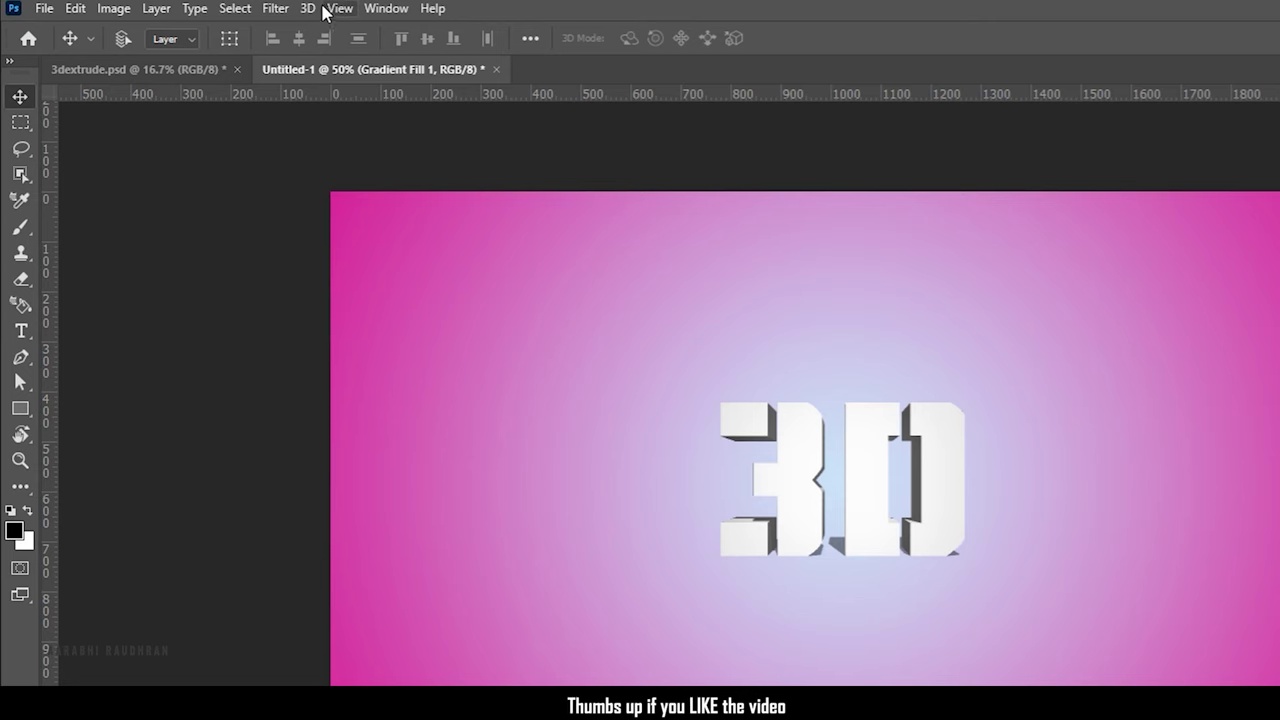
{"action": "left_click", "coordinate": [314, 9]}
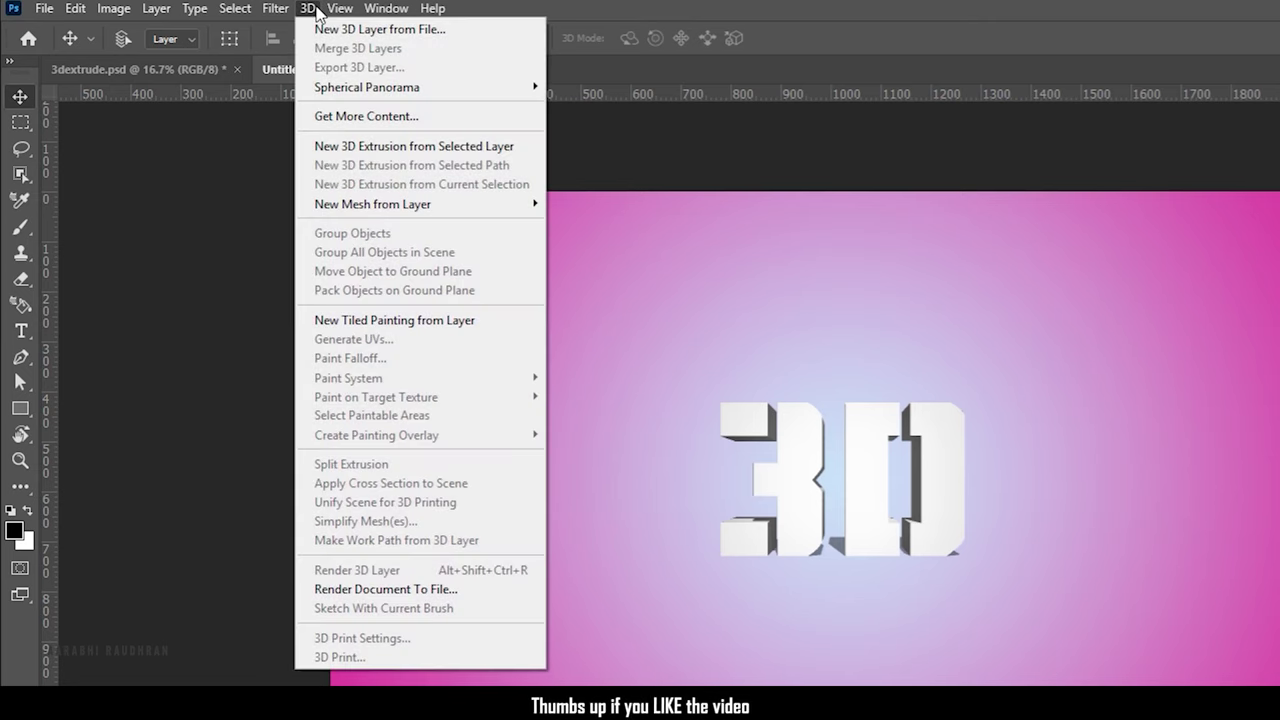
Step: Make Gradient Fill 1 a 3D Postcard and combine it with the text using Merge 3D Layers
{"action": "left_click", "coordinate": [610, 203]}
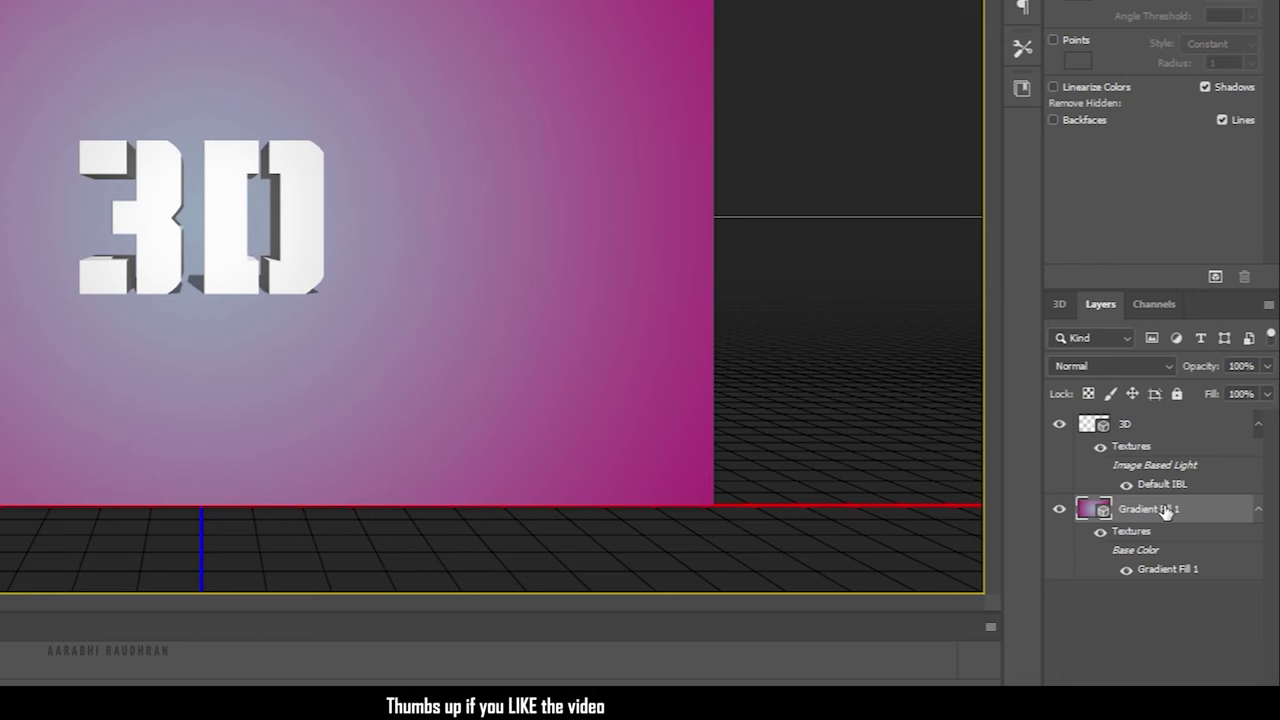
{"action": "left_click", "coordinate": [1138, 432]}
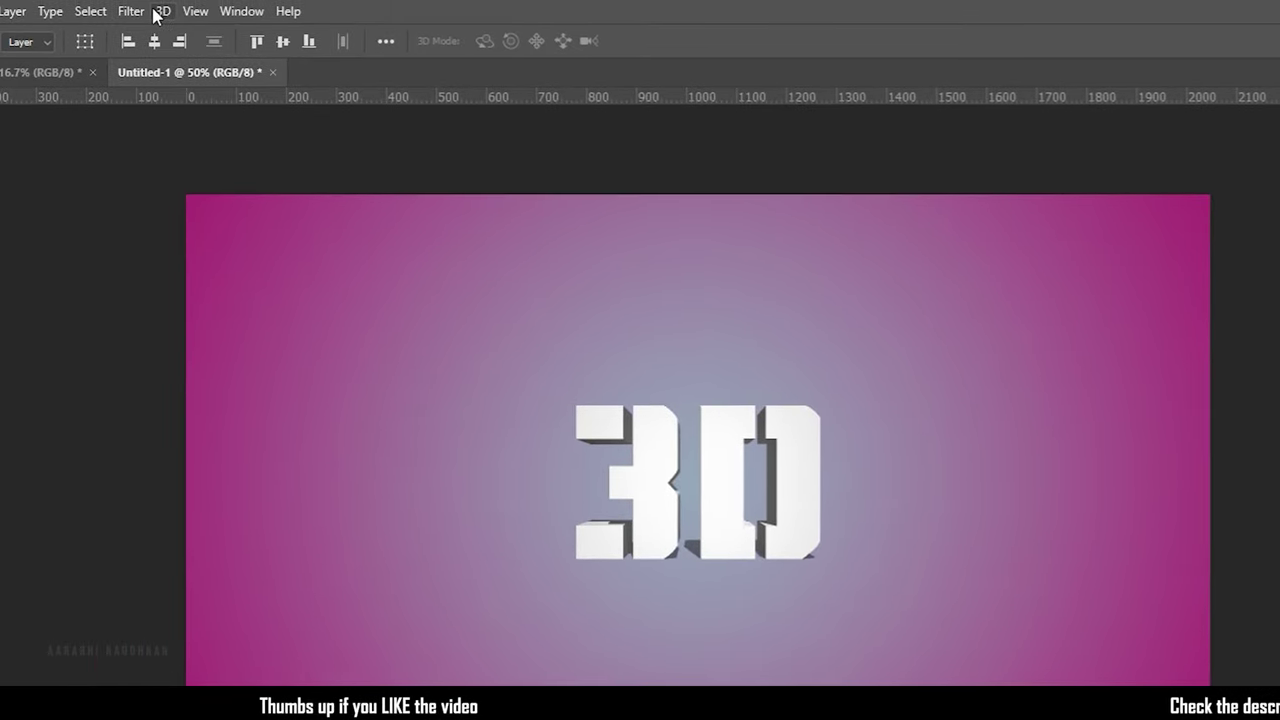
{"action": "left_click", "coordinate": [162, 11]}
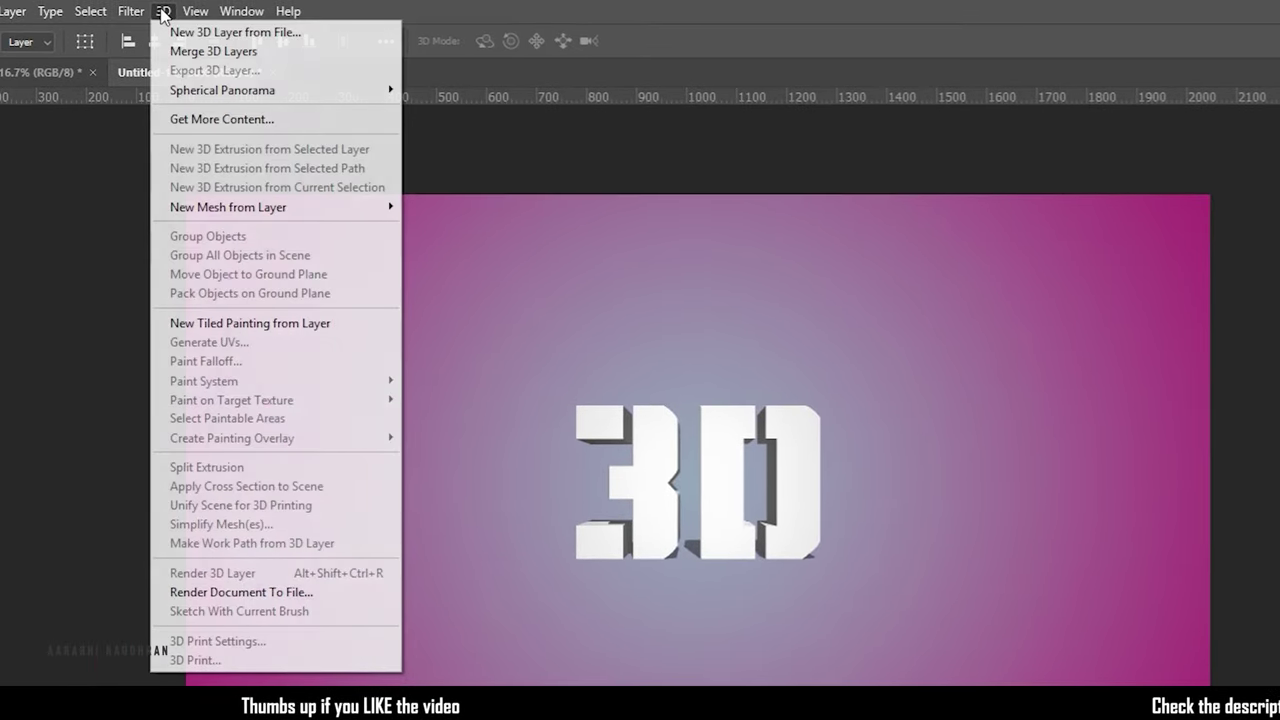
{"action": "left_click", "coordinate": [189, 53]}
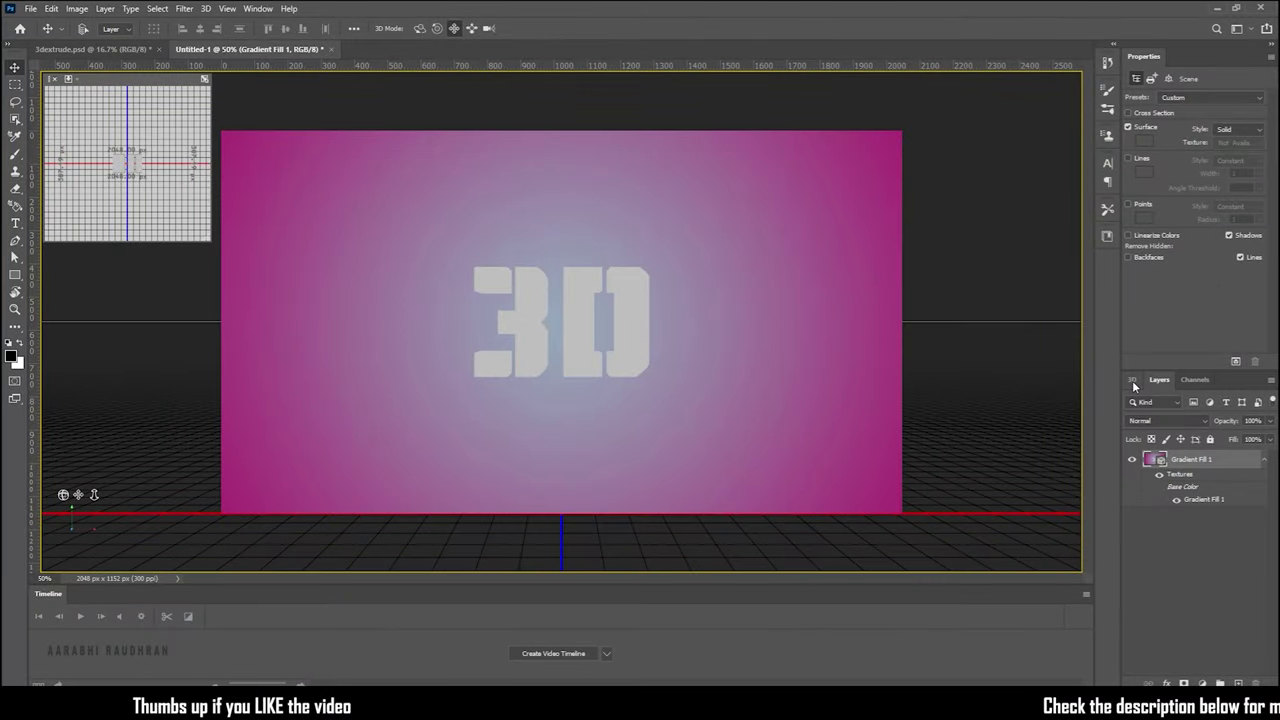
{"action": "left_click", "coordinate": [1132, 380]}
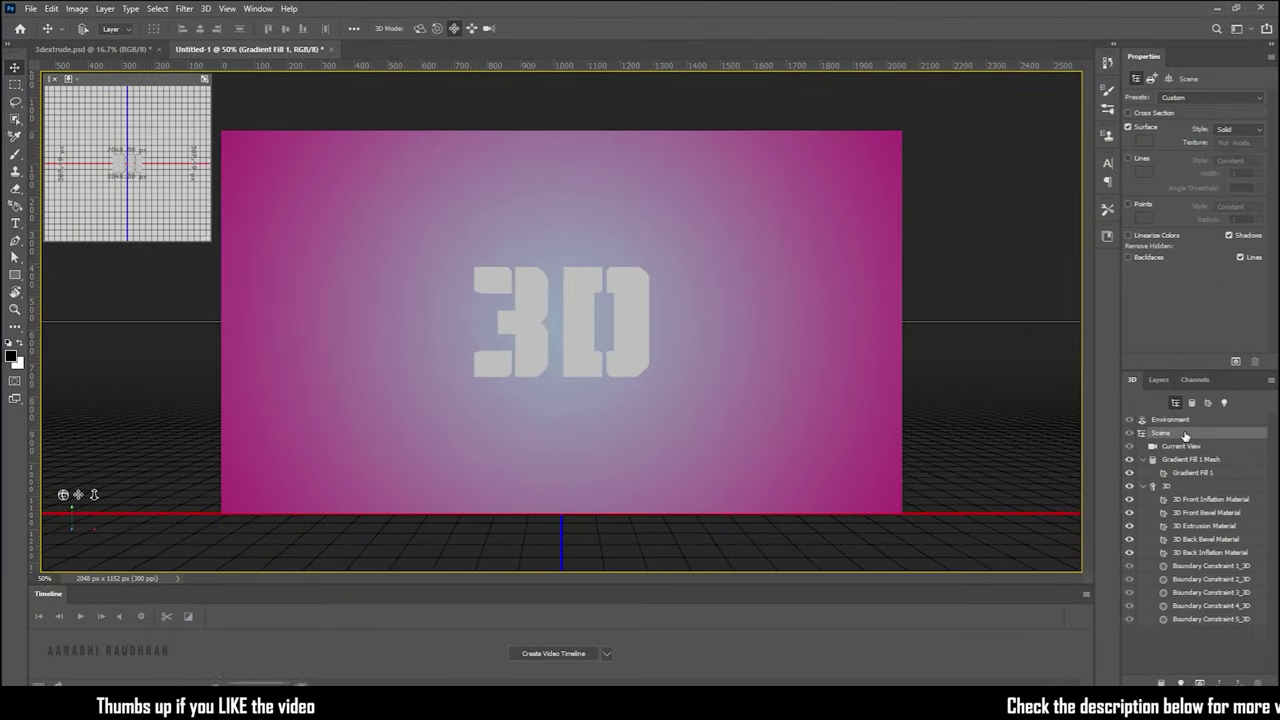
Step: Turn off image-based lighting and add a spot light to the scene
{"action": "left_click", "coordinate": [1175, 420]}
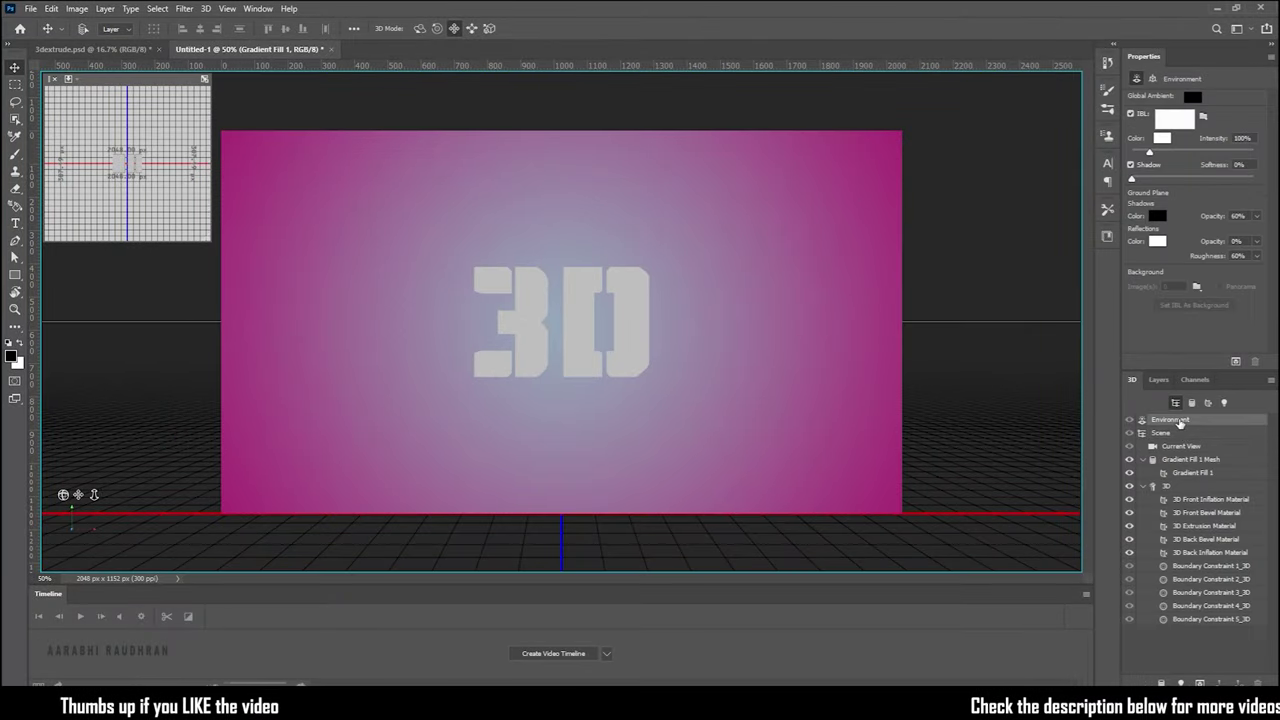
{"action": "left_click", "coordinate": [1132, 114]}
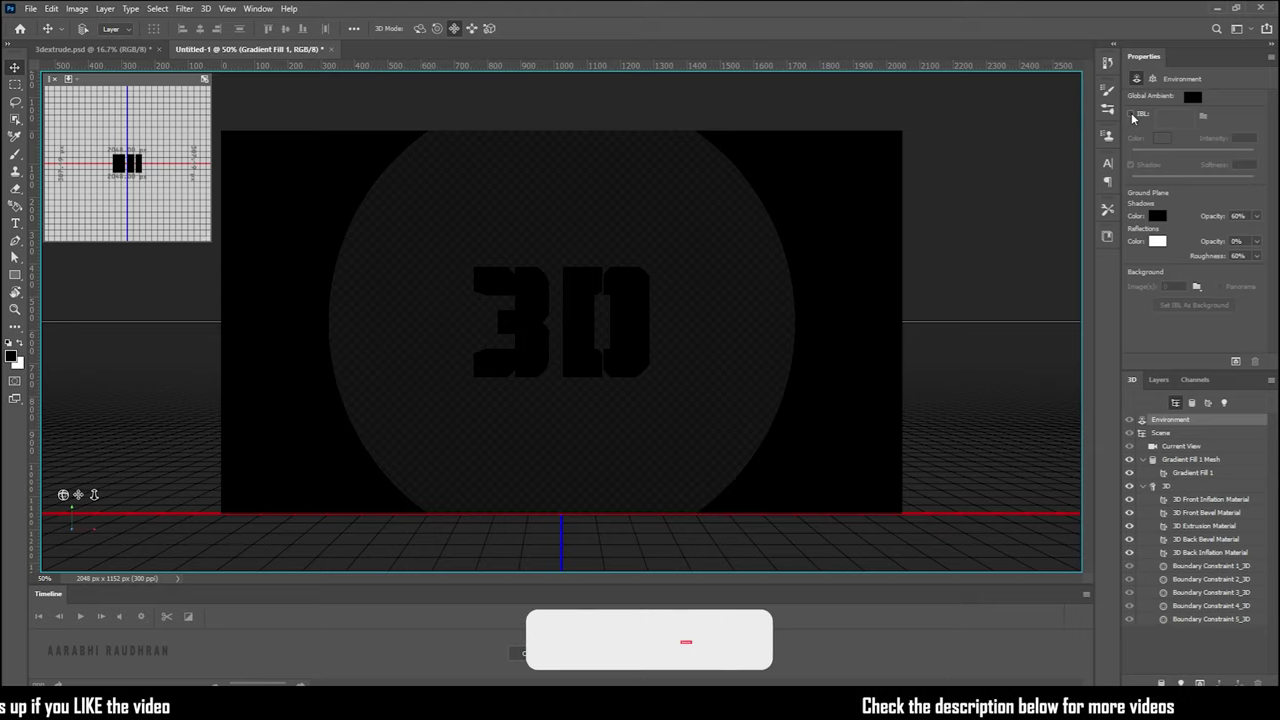
{"action": "left_click", "coordinate": [1224, 394]}
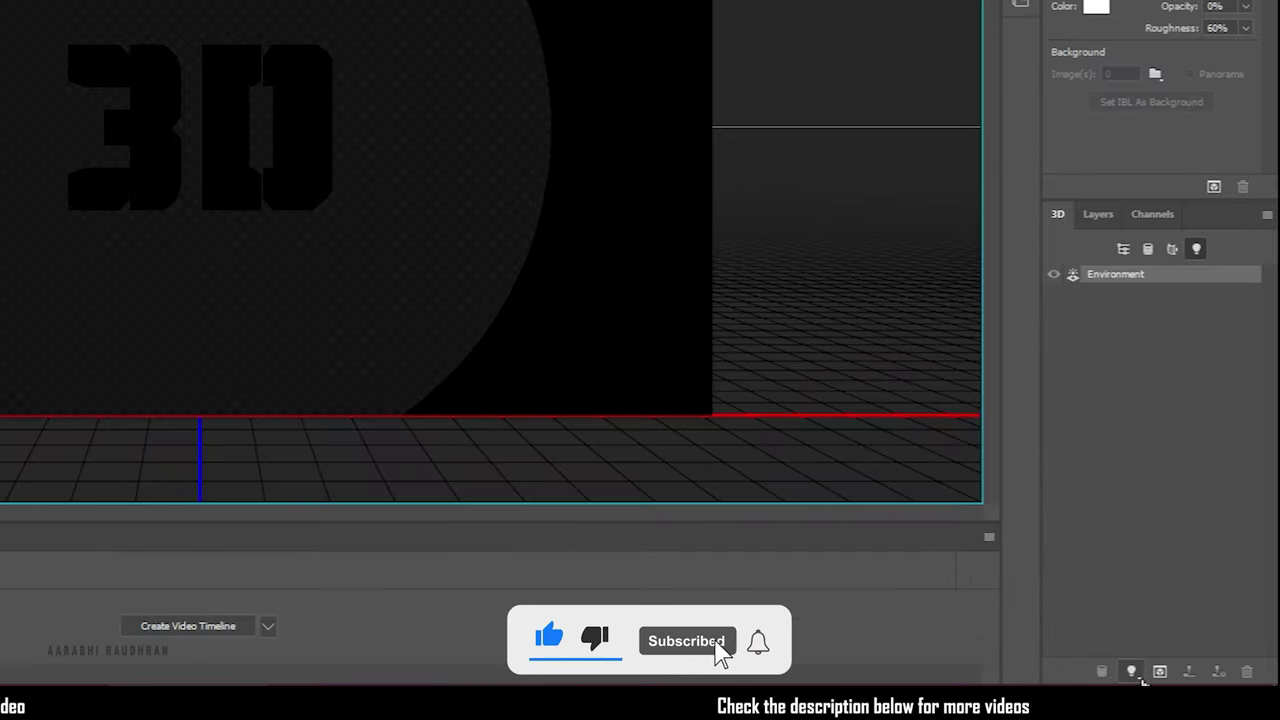
{"action": "left_click", "coordinate": [1133, 672]}
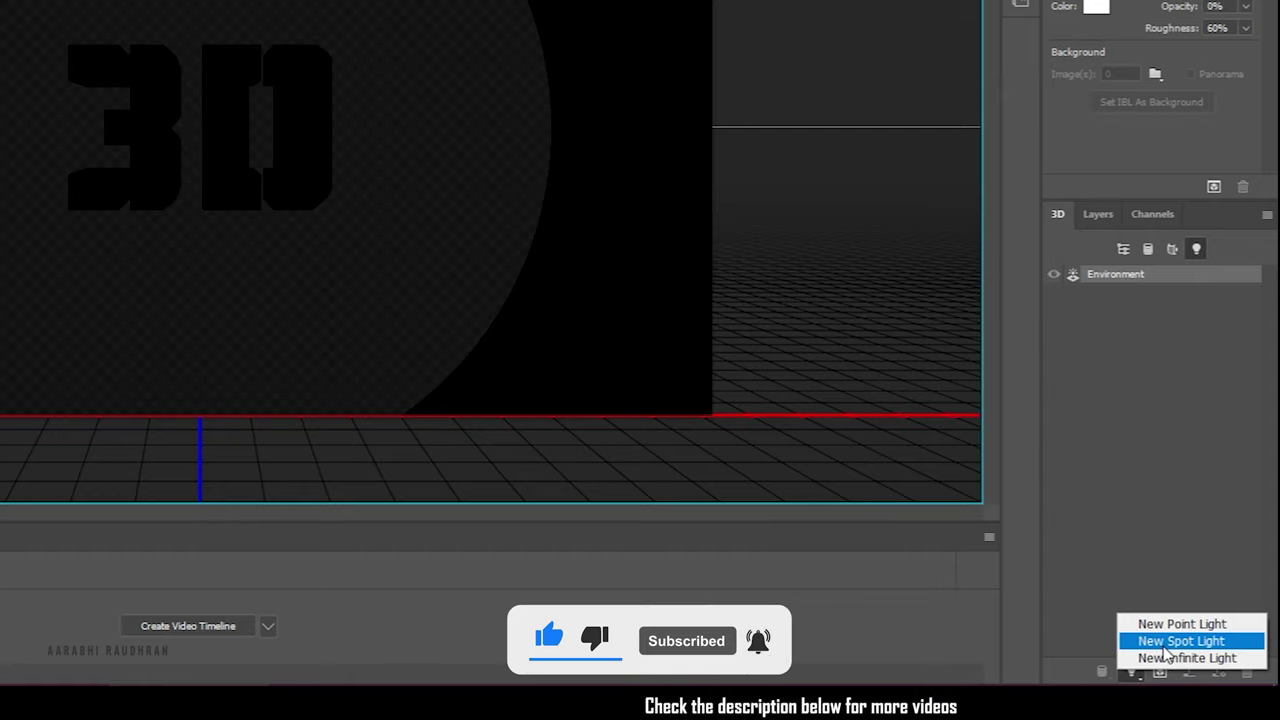
{"action": "left_click", "coordinate": [1162, 645]}
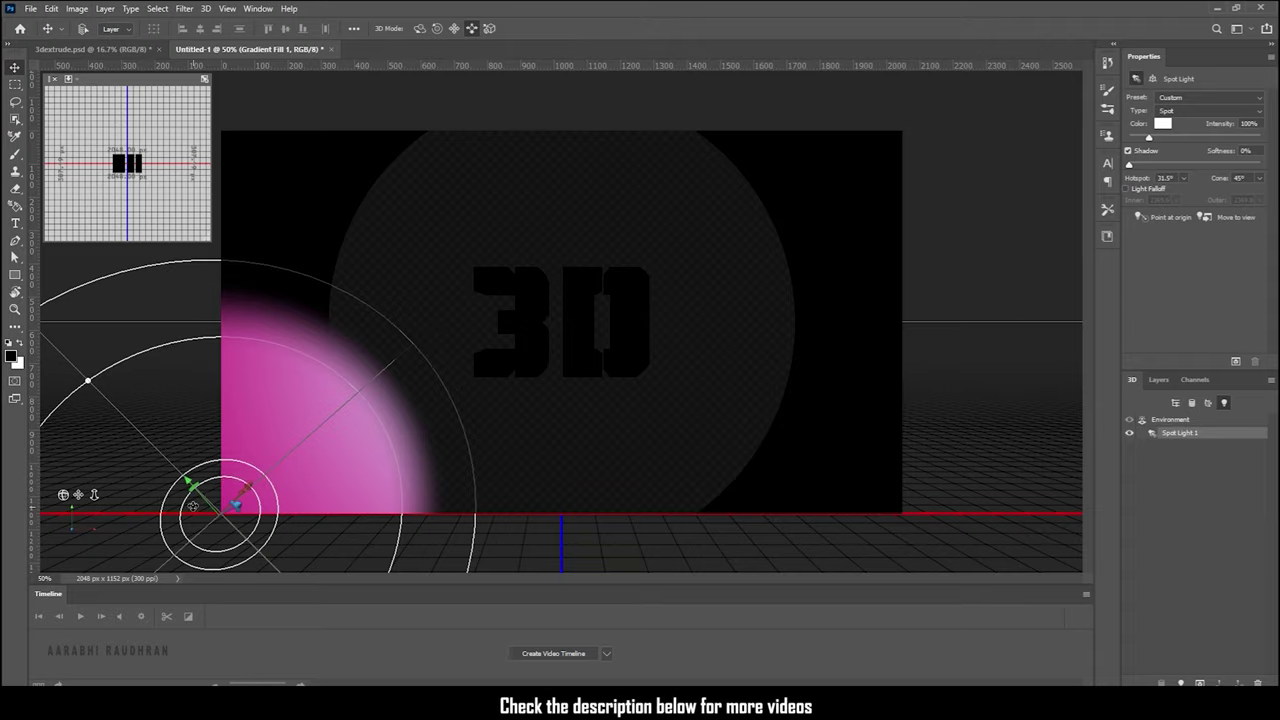
Step: Aim the spot light onto the 3D text and raise its intensity to 165%
{"action": "left_click_drag", "start_coordinate": [192, 507], "coordinate": [445, 500]}
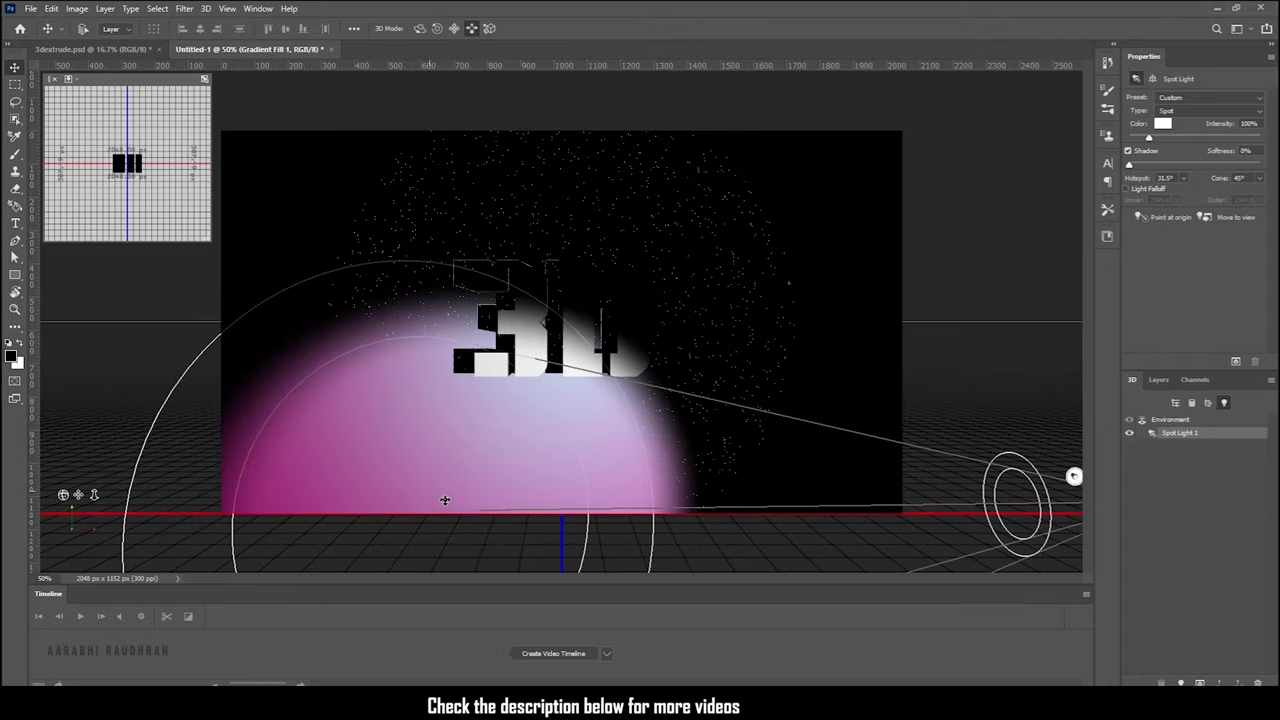
{"action": "mouse_move", "coordinate": [818, 500]}
{"action": "left_mouse_down"}
{"action": "mouse_move", "coordinate": [831, 291]}
{"action": "mouse_move", "coordinate": [610, 257]}
{"action": "mouse_move", "coordinate": [964, 356]}
{"action": "left_mouse_up"}
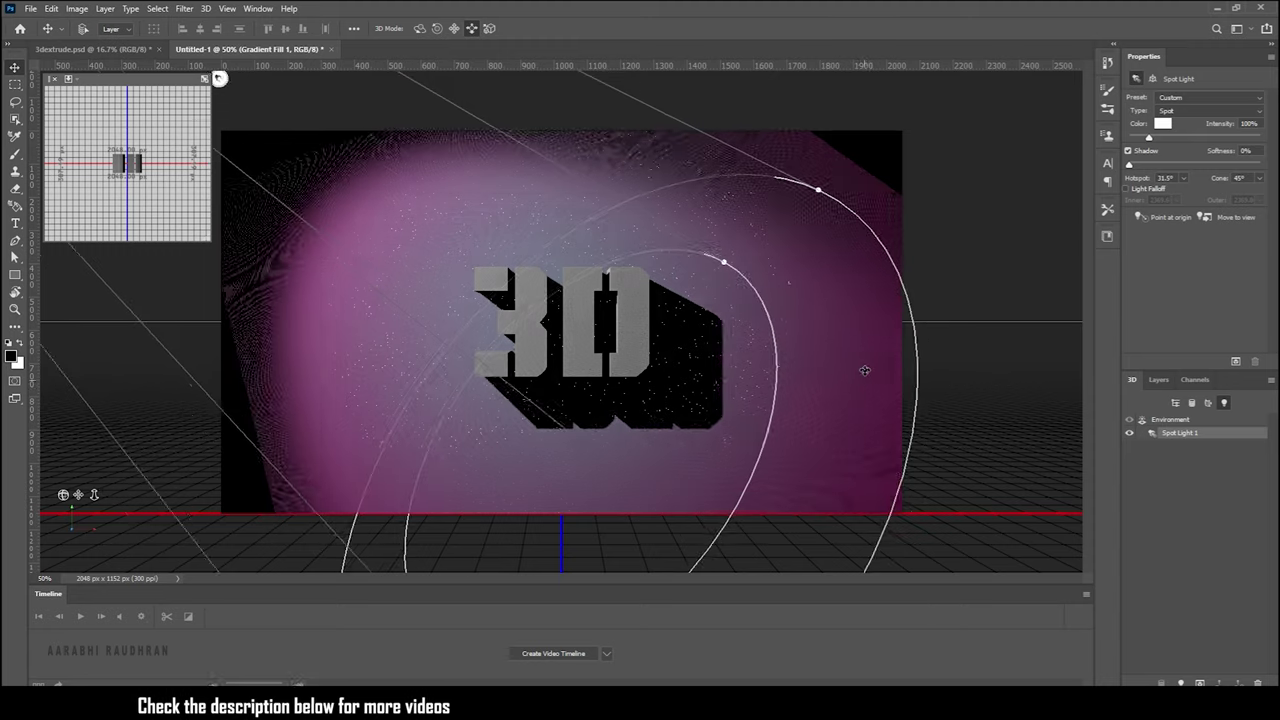
{"action": "left_click_drag", "start_coordinate": [964, 356], "coordinate": [880, 323]}
{"action": "left_click", "coordinate": [1010, 179]}
{"action": "left_click", "coordinate": [1179, 632]}
{"action": "mouse_move", "coordinate": [1145, 138]}
{"action": "left_mouse_down"}
{"action": "mouse_move", "coordinate": [1162, 141]}
{"action": "mouse_move", "coordinate": [1147, 165]}
{"action": "left_mouse_up"}
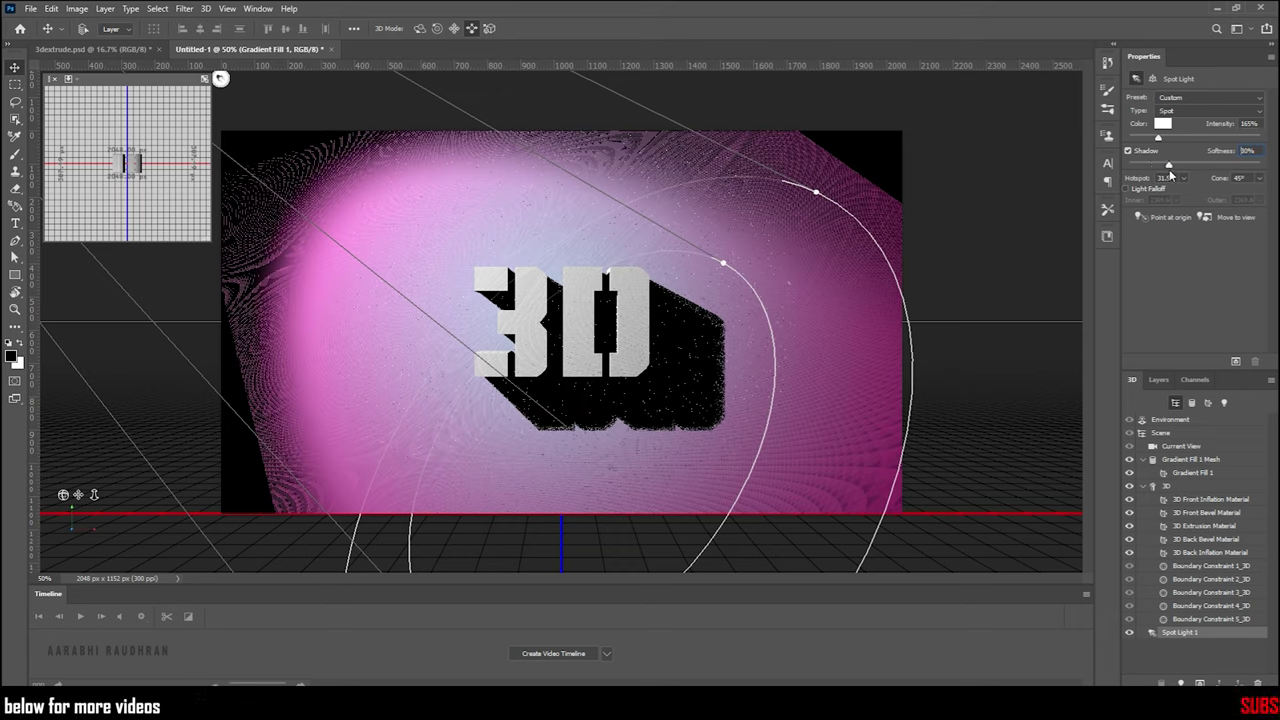
{"action": "left_click", "coordinate": [1180, 459]}
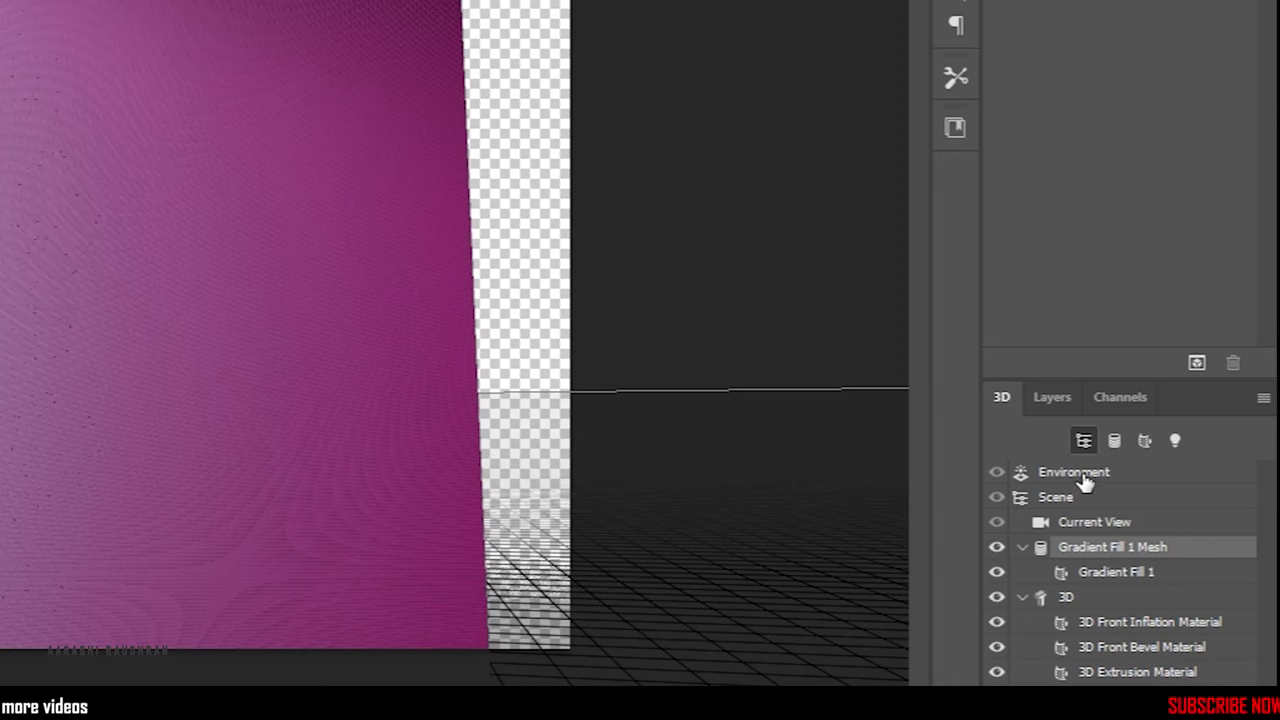
Step: Orbit the scene until the text faces front and the backdrop fills the canvas
{"action": "left_click", "coordinate": [1086, 483]}
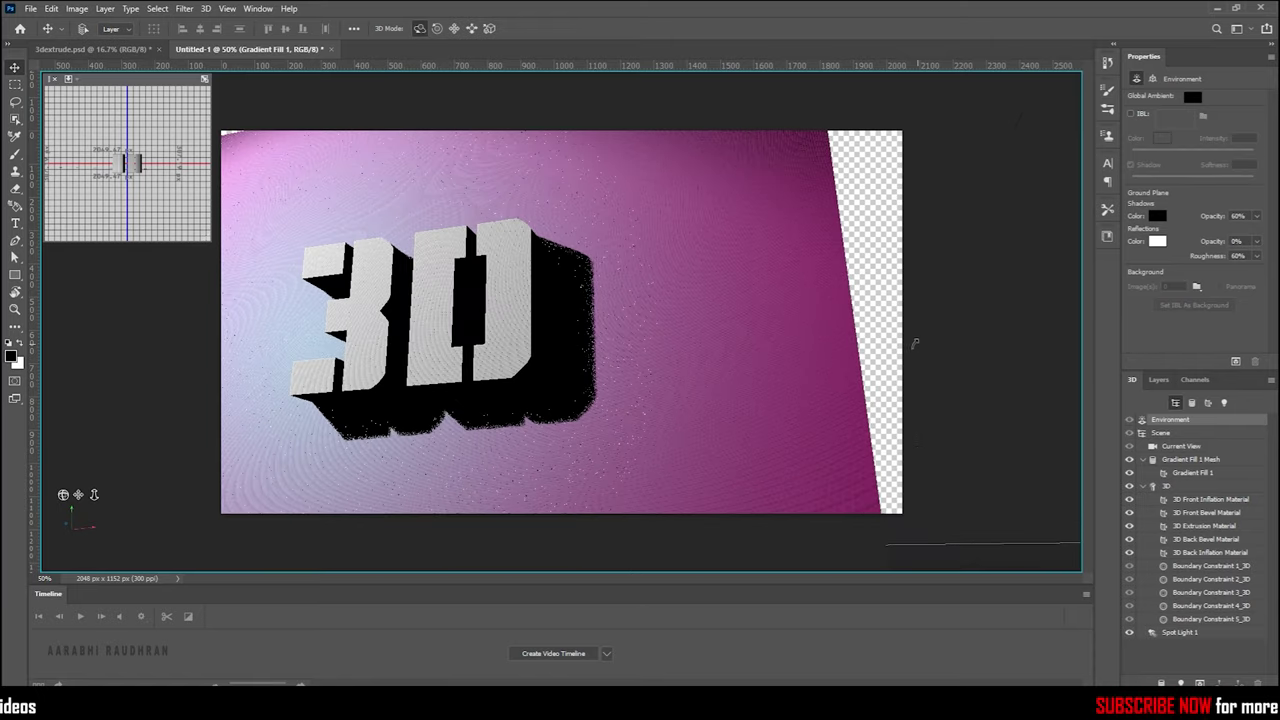
{"action": "mouse_move", "coordinate": [622, 367]}
{"action": "left_mouse_down"}
{"action": "mouse_move", "coordinate": [942, 330]}
{"action": "mouse_move", "coordinate": [1021, 343]}
{"action": "left_mouse_up"}
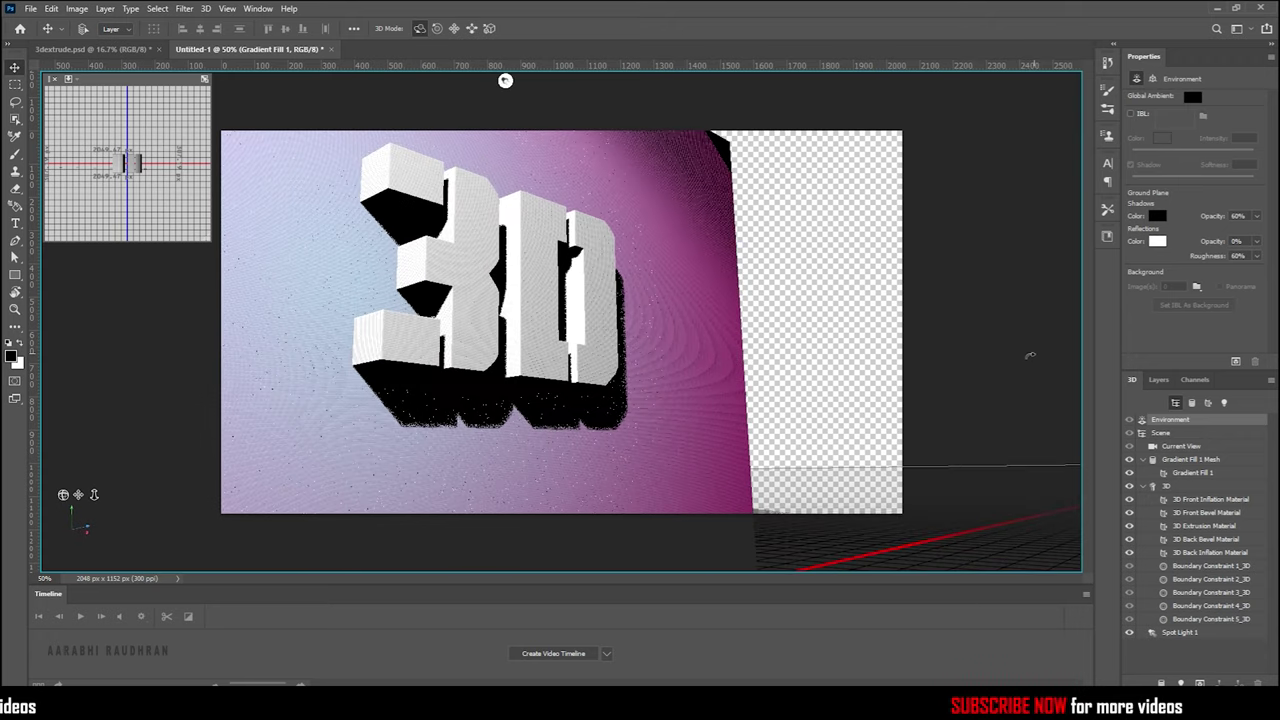
{"action": "left_click_drag", "start_coordinate": [1021, 343], "coordinate": [1015, 359]}
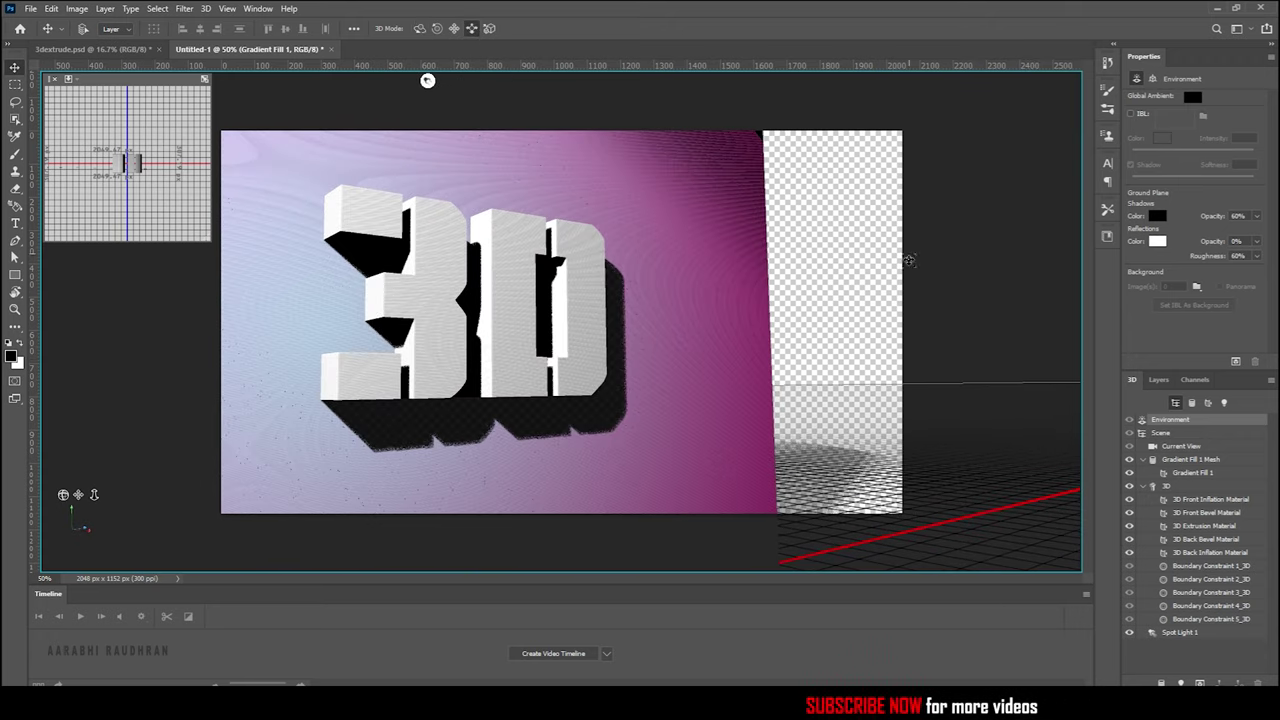
{"action": "left_click_drag", "start_coordinate": [908, 260], "coordinate": [956, 281]}
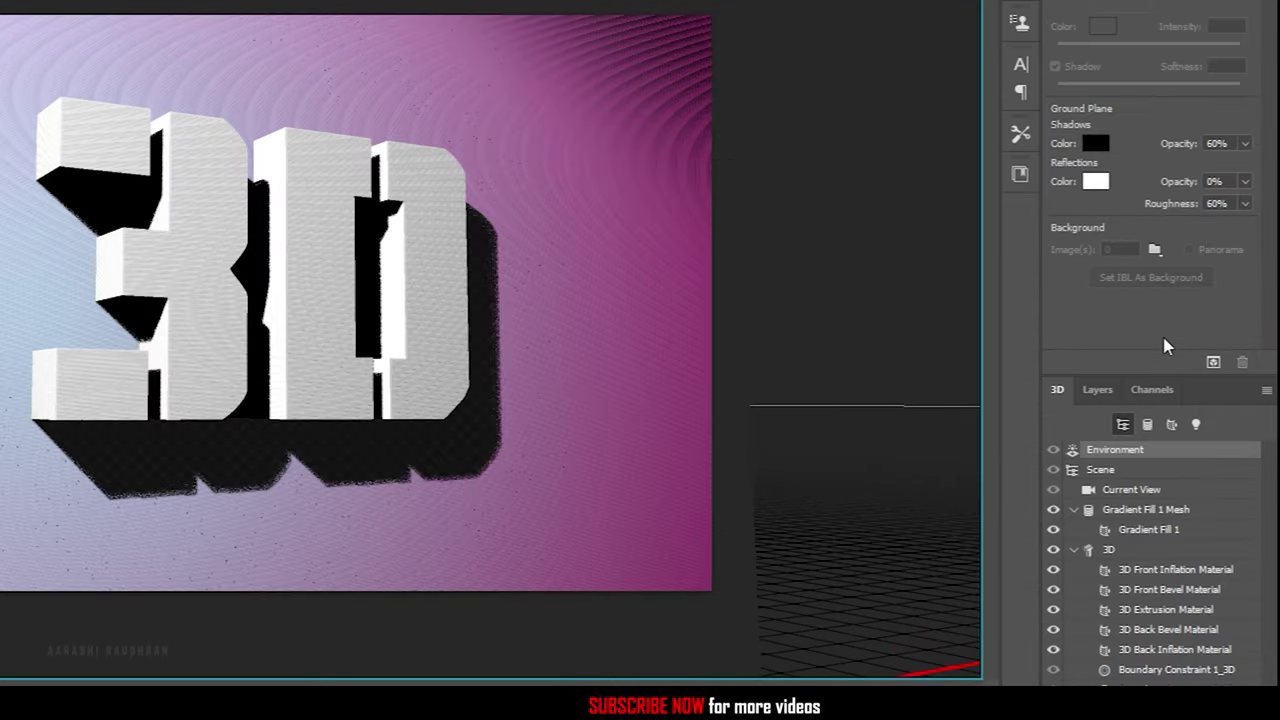
Step: Render the 3D scene to show white shaded text with a soft shadow, then show Layers
{"action": "left_click", "coordinate": [1213, 364]}
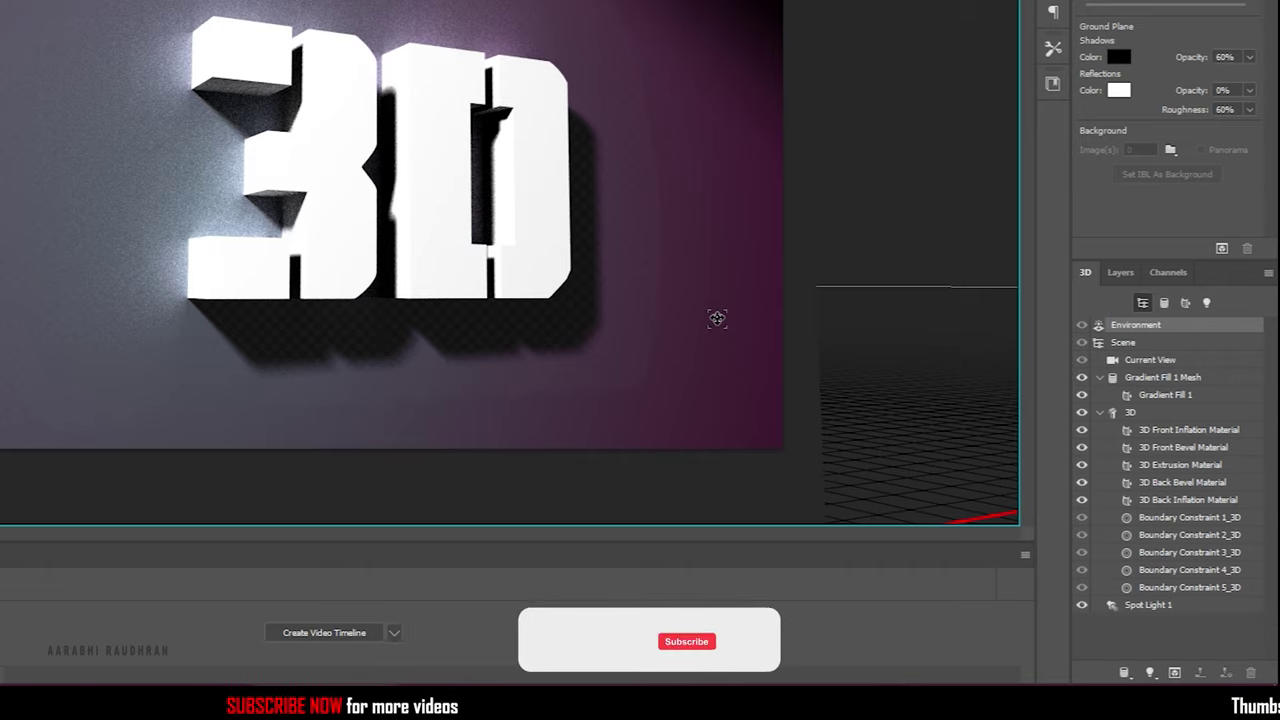
{"action": "left_click", "coordinate": [1127, 281]}
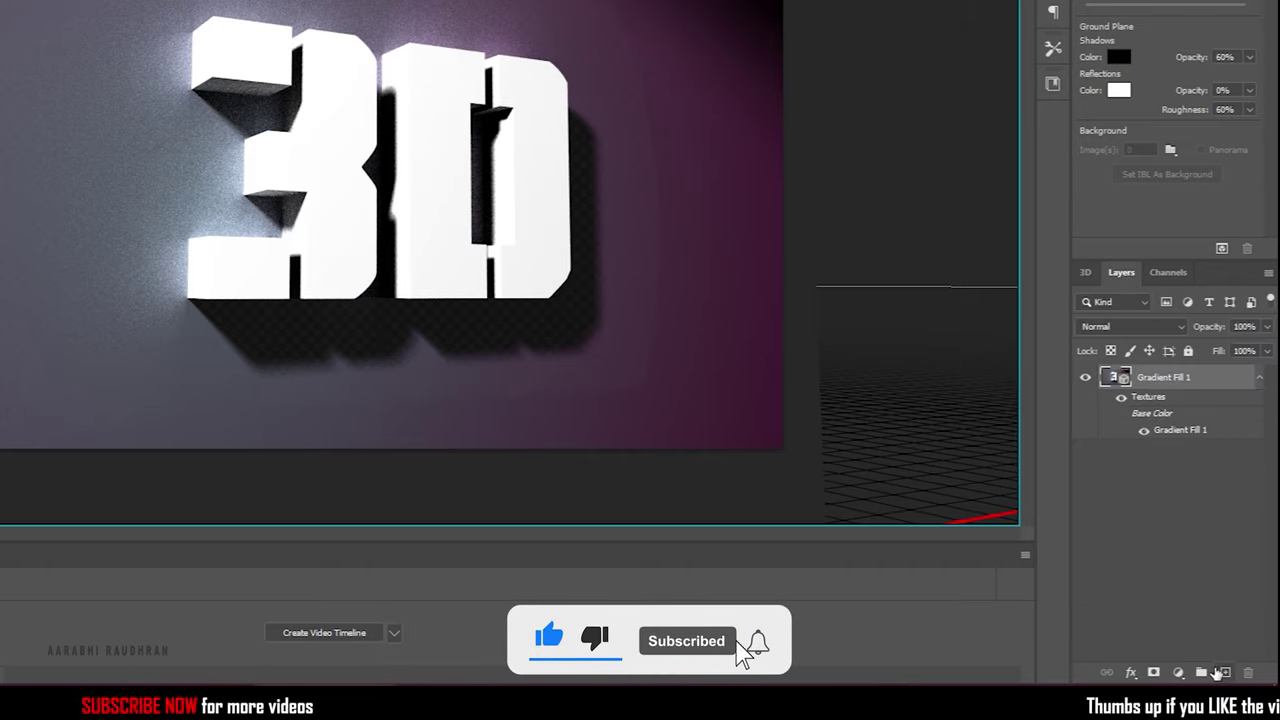
Step: Stamp all visible content onto a new Layer 1 and lighten its shadows with Shadows/Highlights
{"action": "left_click", "coordinate": [1220, 672]}
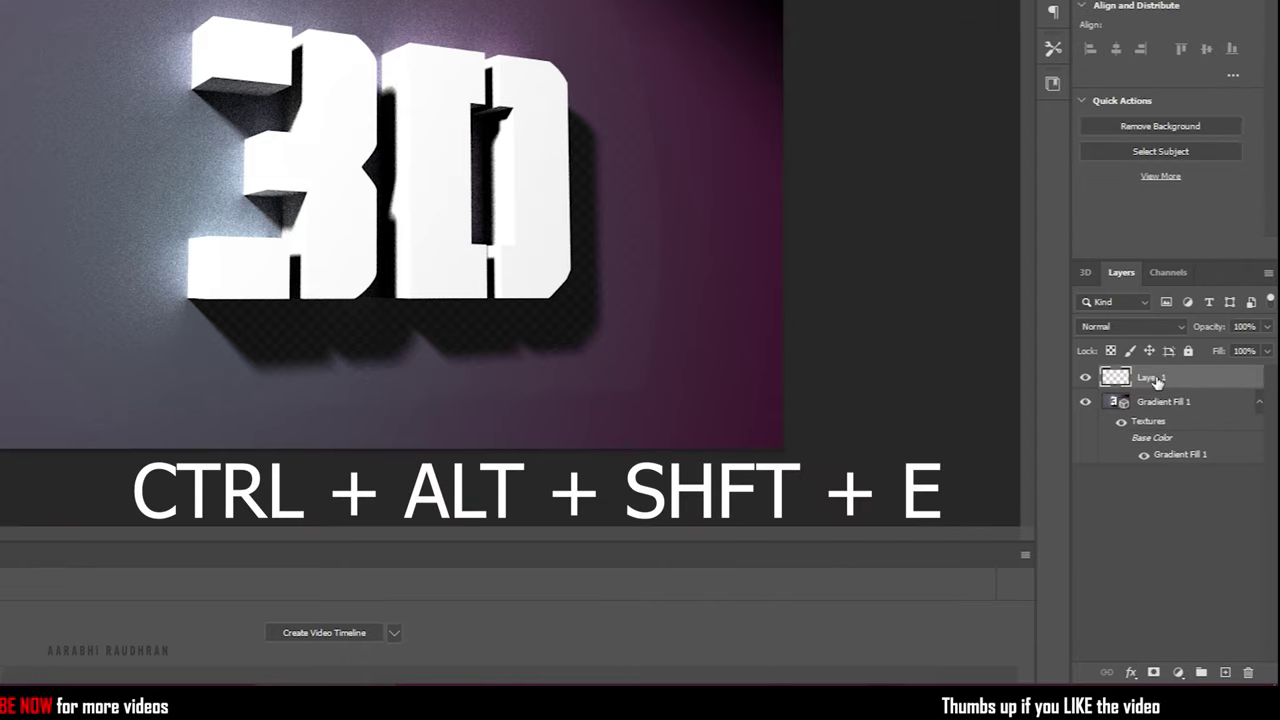
{"action": "key", "text": "ctrl+alt+shift+e"}
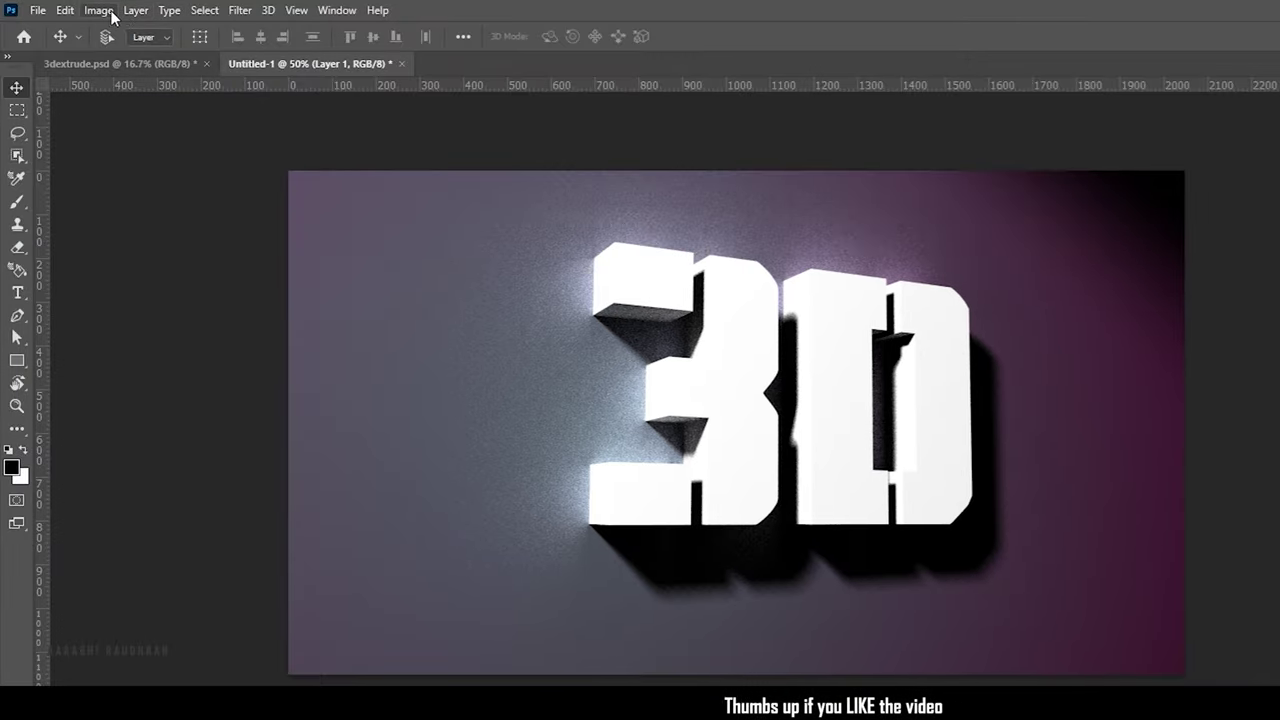
{"action": "left_click", "coordinate": [100, 10]}
{"action": "mouse_move", "coordinate": [126, 55]}
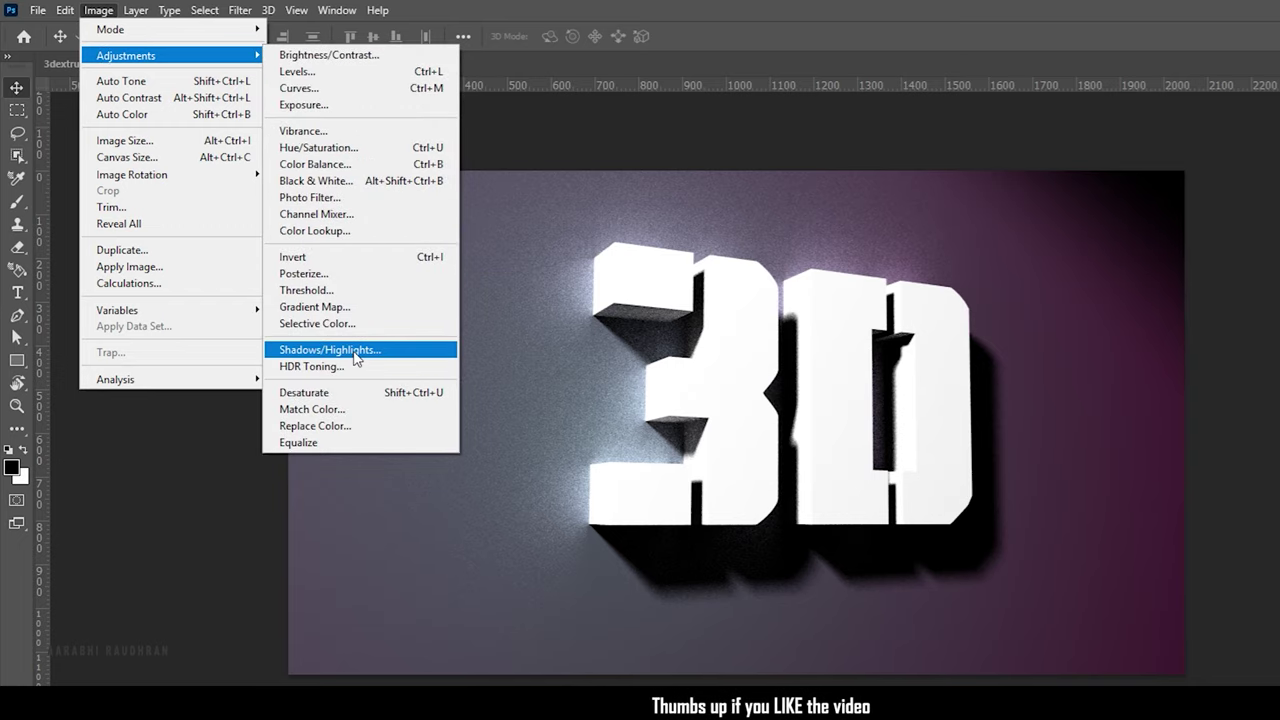
{"action": "left_click", "coordinate": [330, 350]}
{"action": "left_click", "coordinate": [1052, 487]}
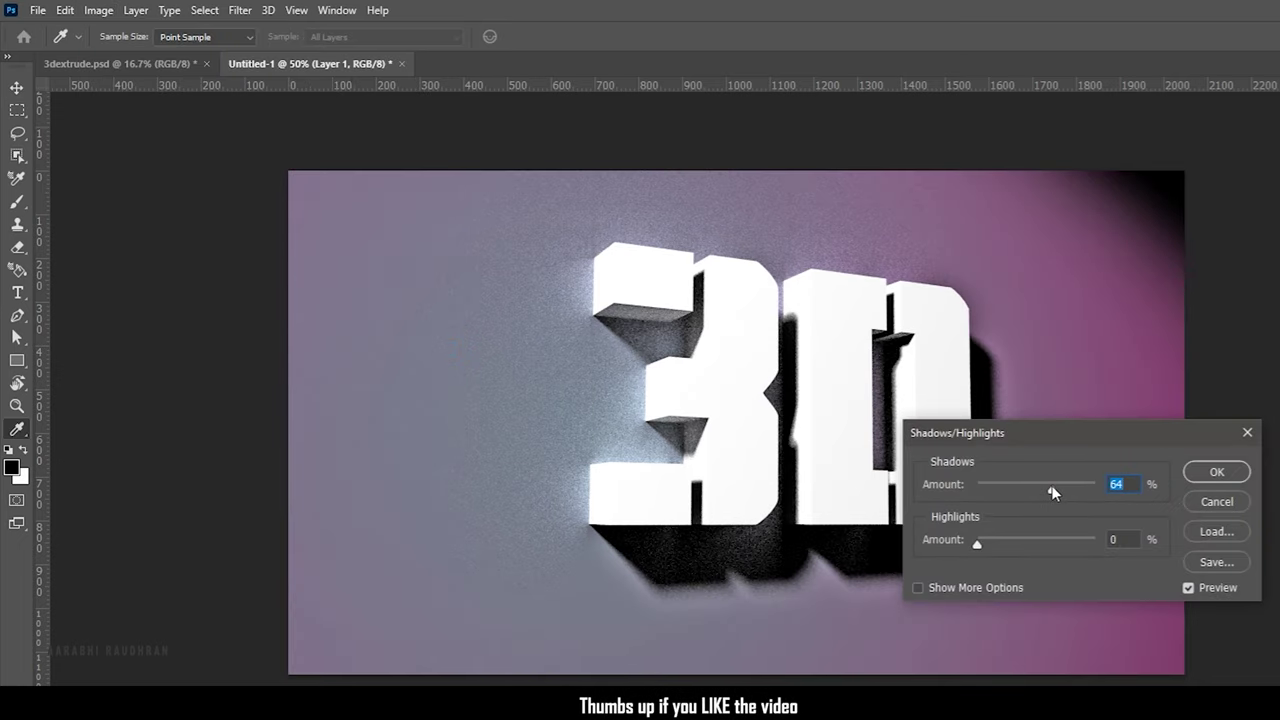
{"action": "left_click", "coordinate": [1010, 539]}
{"action": "left_click_drag", "start_coordinate": [1010, 539], "coordinate": [958, 545]}
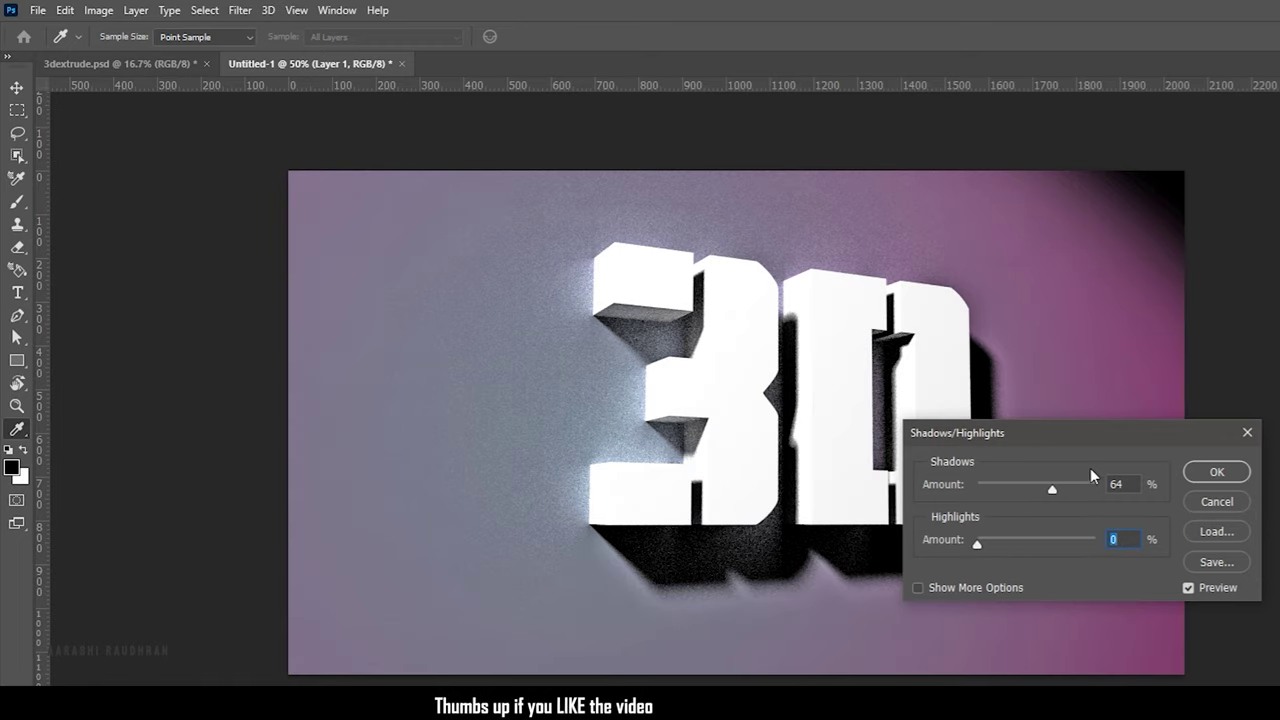
{"action": "left_click", "coordinate": [1031, 489]}
{"action": "left_click", "coordinate": [1217, 472]}
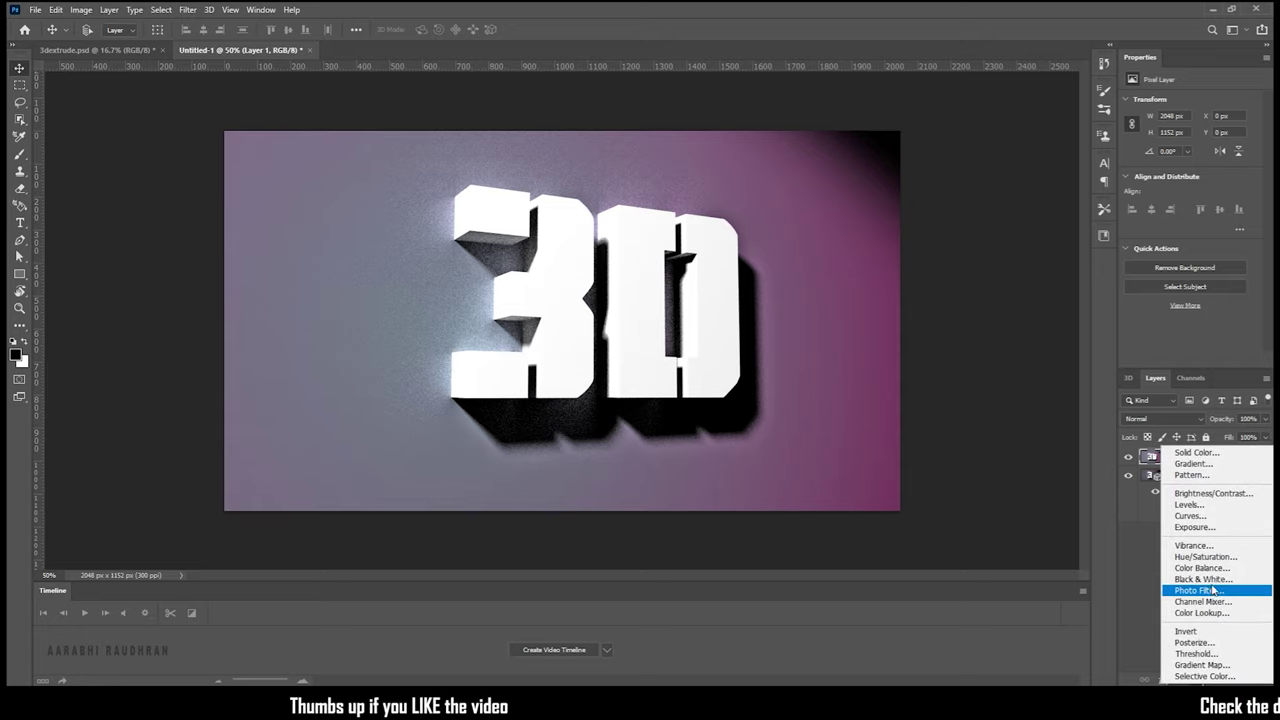
Step: Boost vibrance and saturation with a Vibrance layer, and shift hue redder with Hue/Saturation
{"action": "left_click", "coordinate": [1198, 545]}
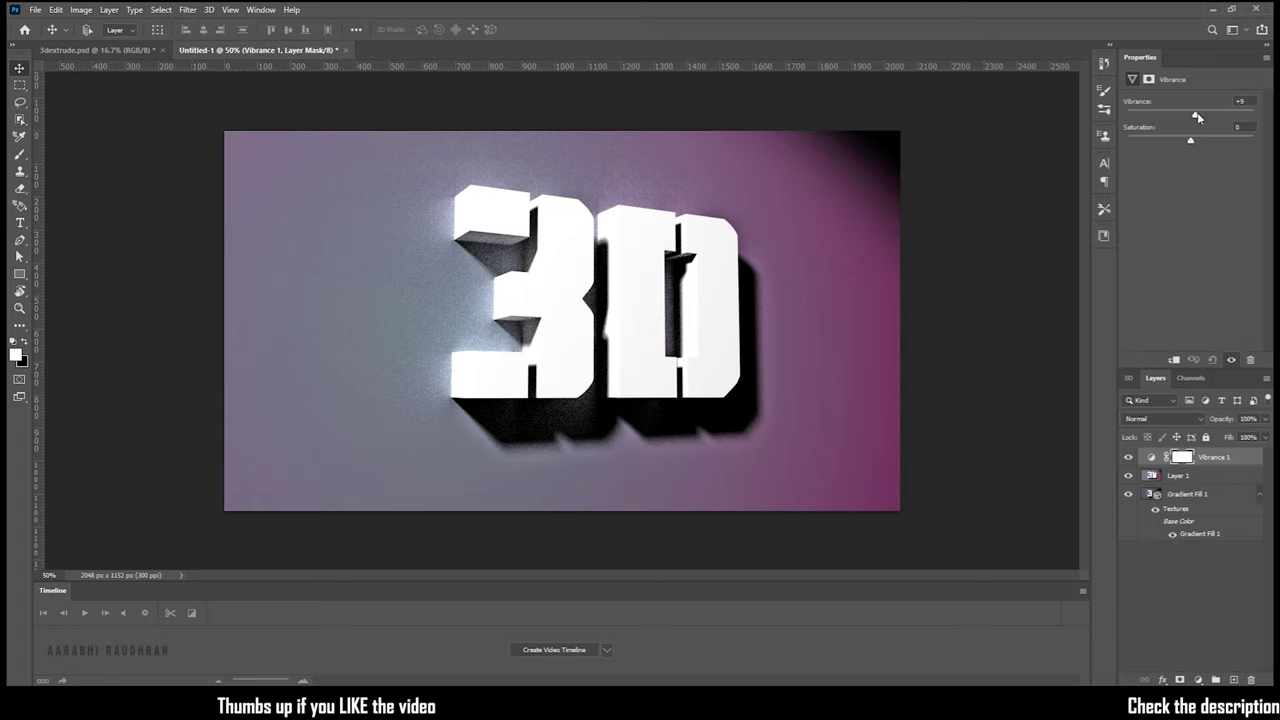
{"action": "mouse_move", "coordinate": [1217, 117]}
{"action": "left_mouse_down"}
{"action": "mouse_move", "coordinate": [1221, 144]}
{"action": "mouse_move", "coordinate": [1134, 150]}
{"action": "mouse_move", "coordinate": [1207, 165]}
{"action": "left_mouse_up"}
{"action": "left_click", "coordinate": [1198, 680]}
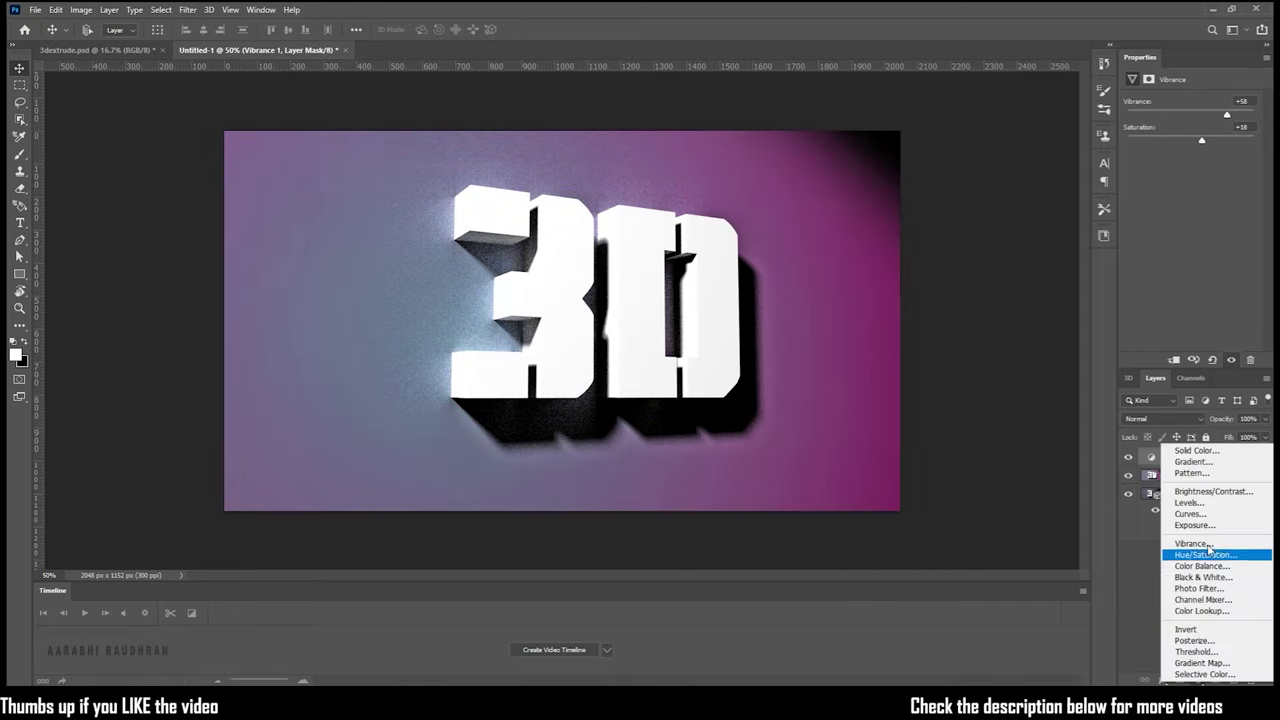
{"action": "left_click", "coordinate": [1205, 554]}
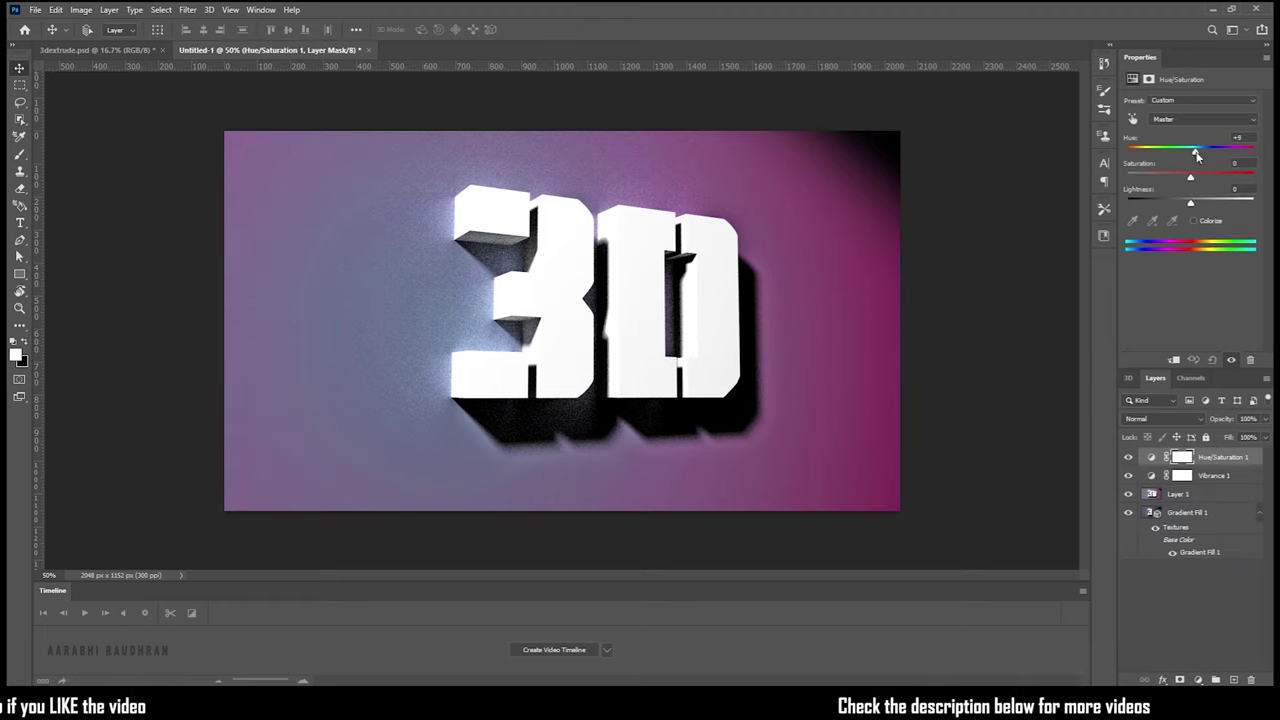
{"action": "mouse_move", "coordinate": [1190, 150]}
{"action": "left_mouse_down"}
{"action": "mouse_move", "coordinate": [1218, 150]}
{"action": "mouse_move", "coordinate": [1175, 176]}
{"action": "left_mouse_up"}
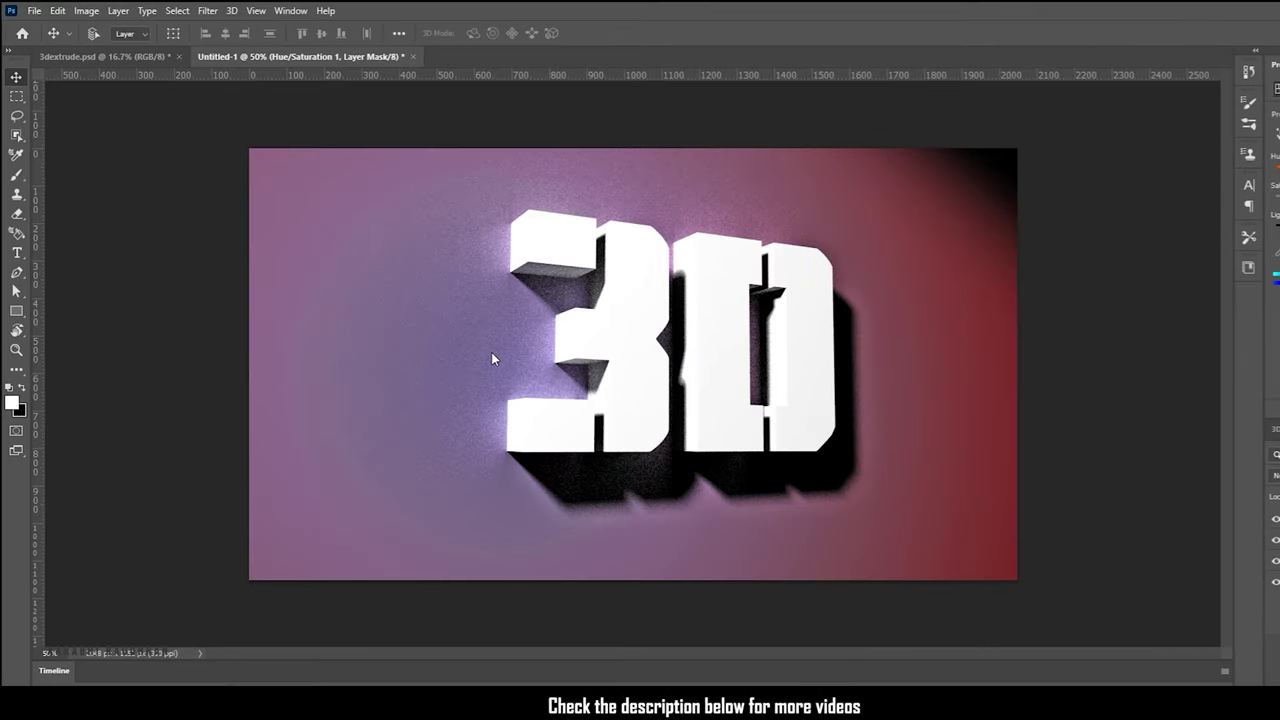
Step: In the 3D preferences, set High Quality Threshold to 3 and keep Render Tile Size at Large
{"action": "left_click", "coordinate": [58, 11]}
{"action": "mouse_move", "coordinate": [148, 637]}
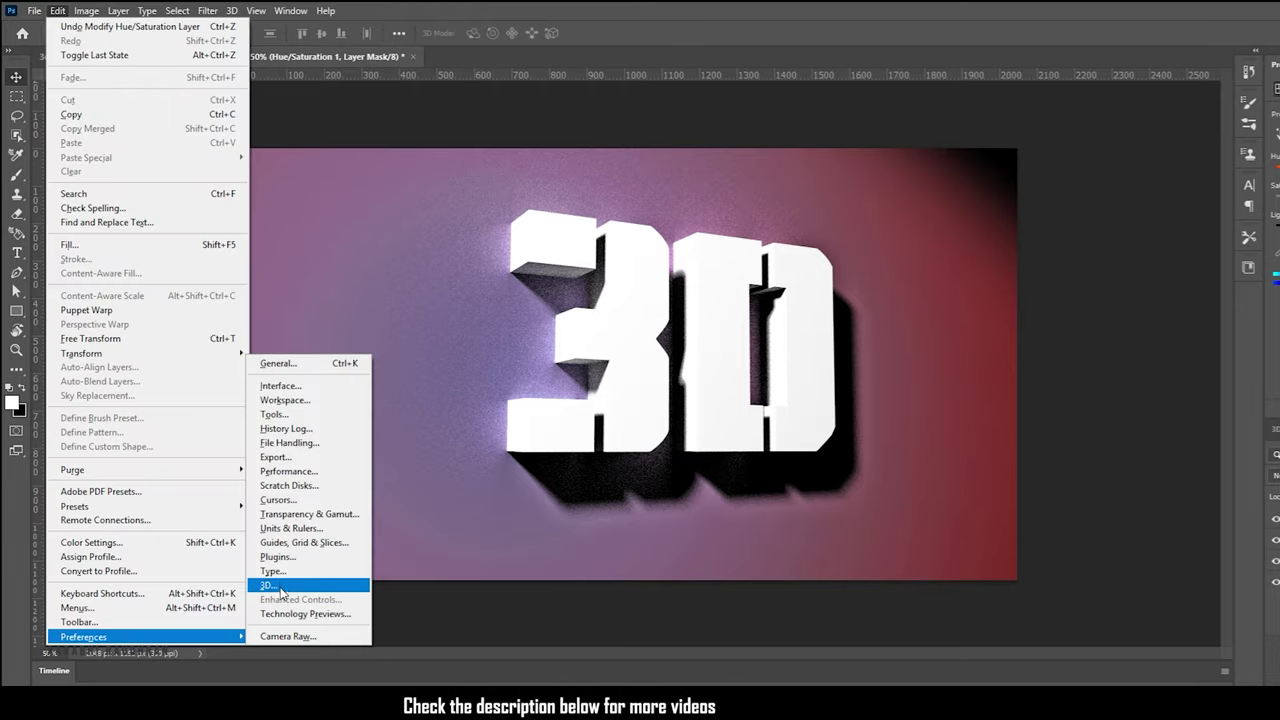
{"action": "left_click", "coordinate": [278, 584]}
{"action": "mouse_move", "coordinate": [884, 316]}
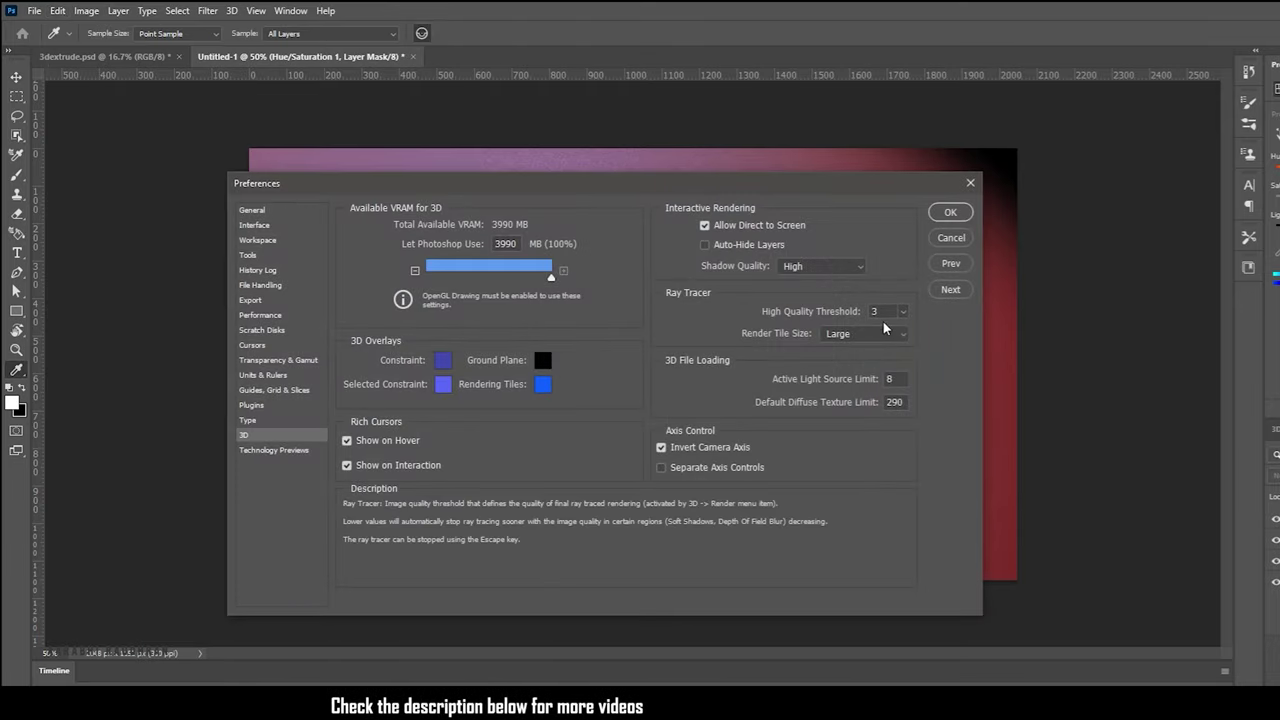
{"action": "left_click", "coordinate": [902, 312]}
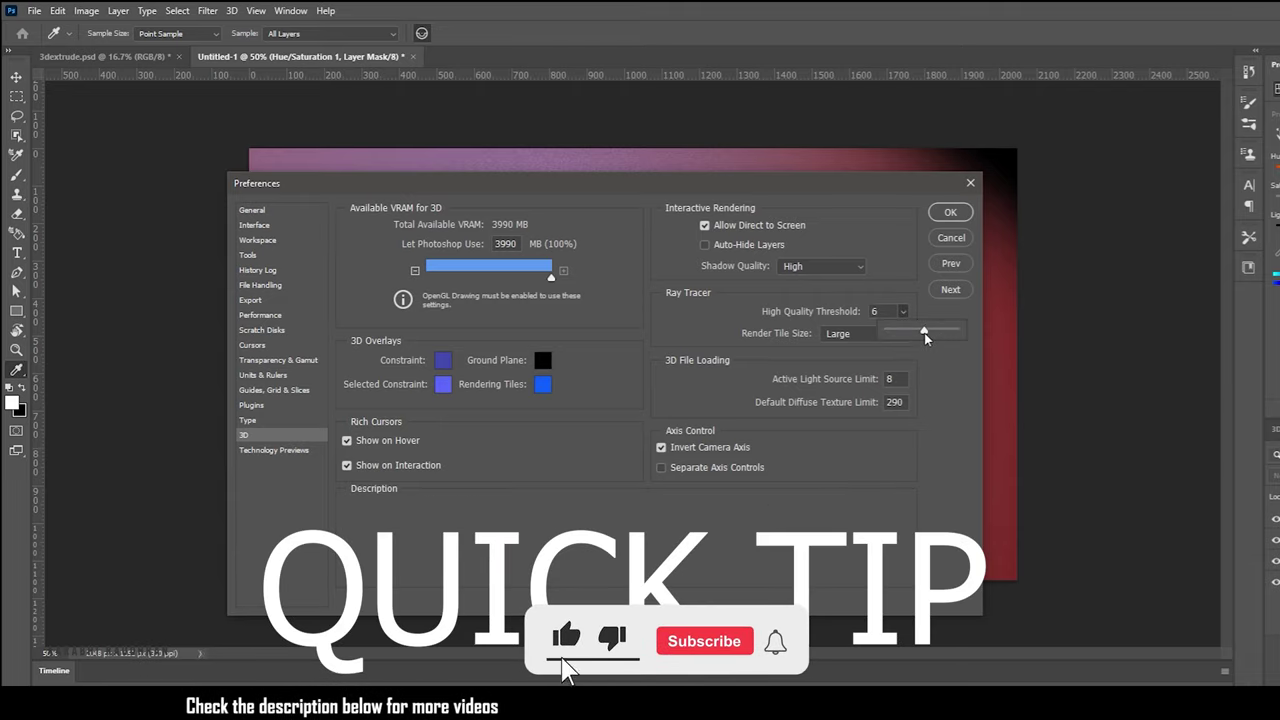
{"action": "left_click_drag", "start_coordinate": [946, 336], "coordinate": [908, 333]}
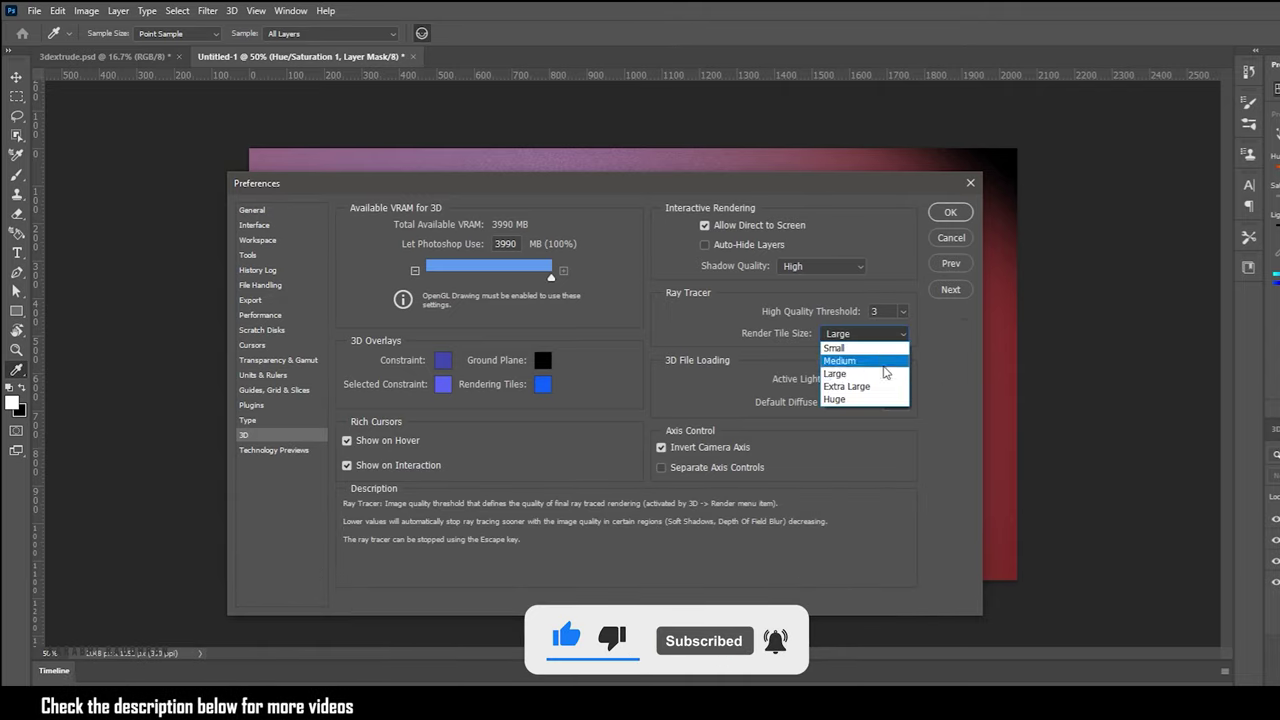
{"action": "left_click", "coordinate": [949, 357]}
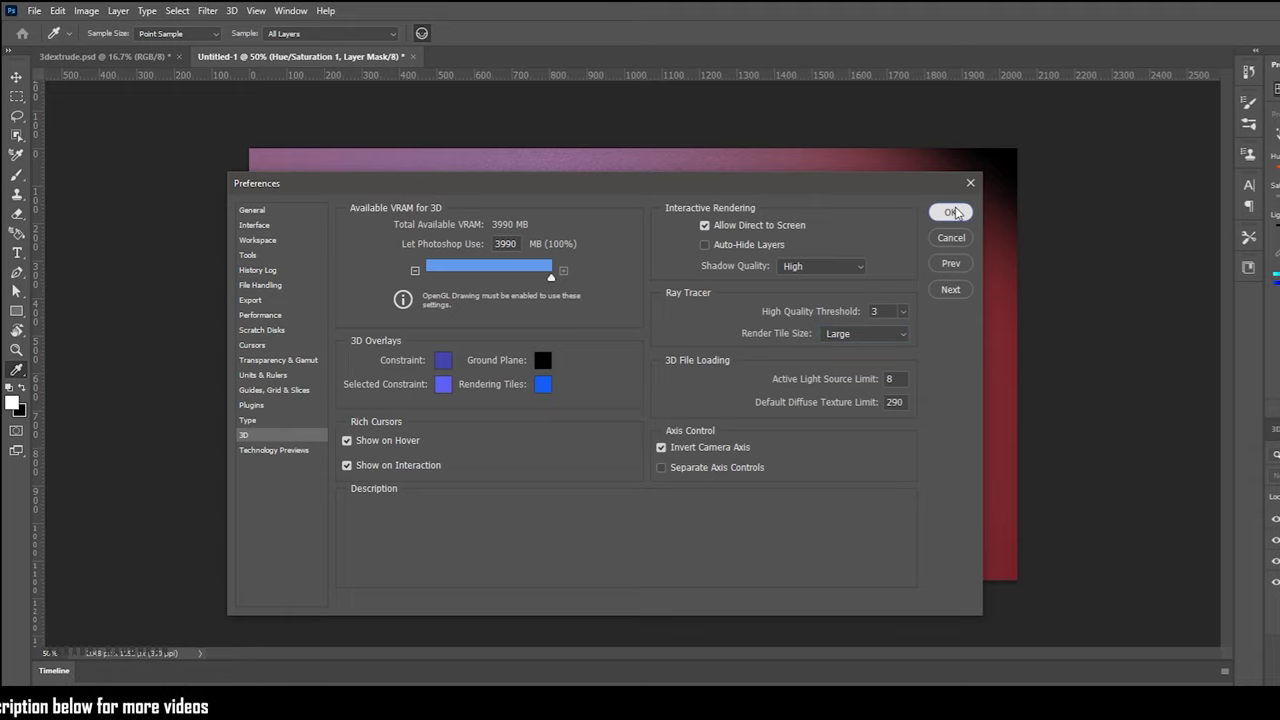
{"action": "left_click", "coordinate": [951, 212]}
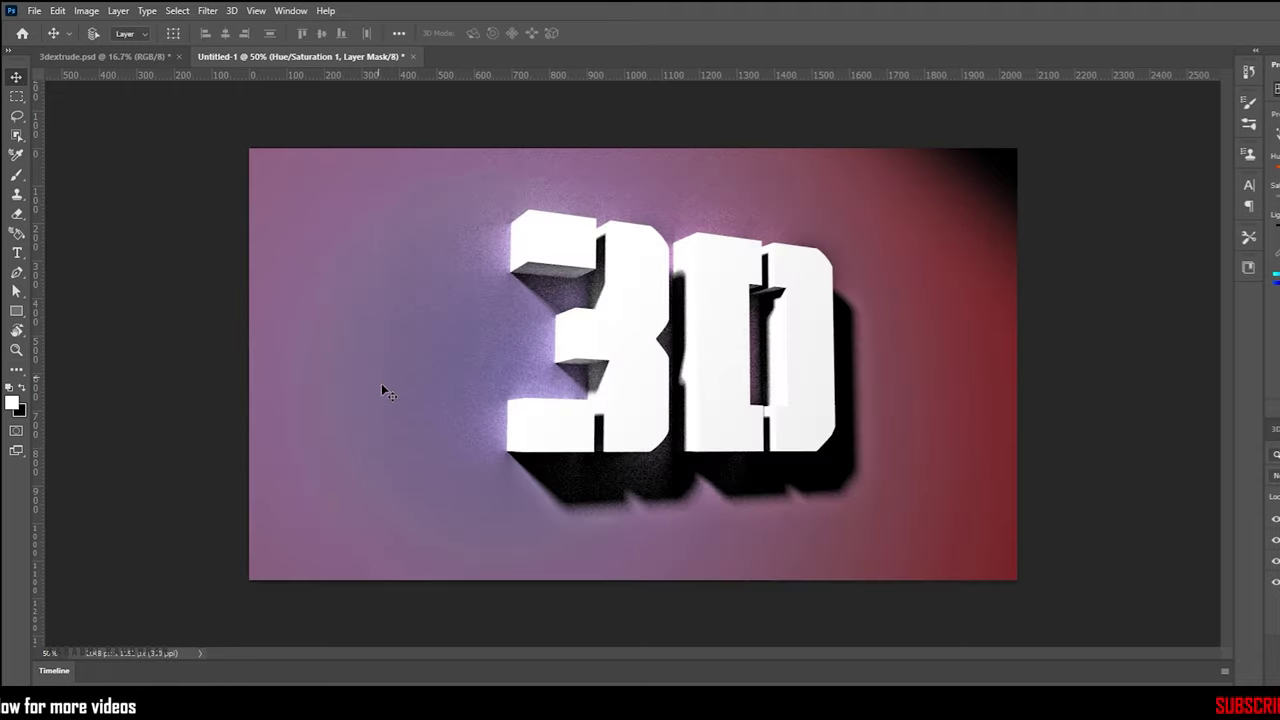